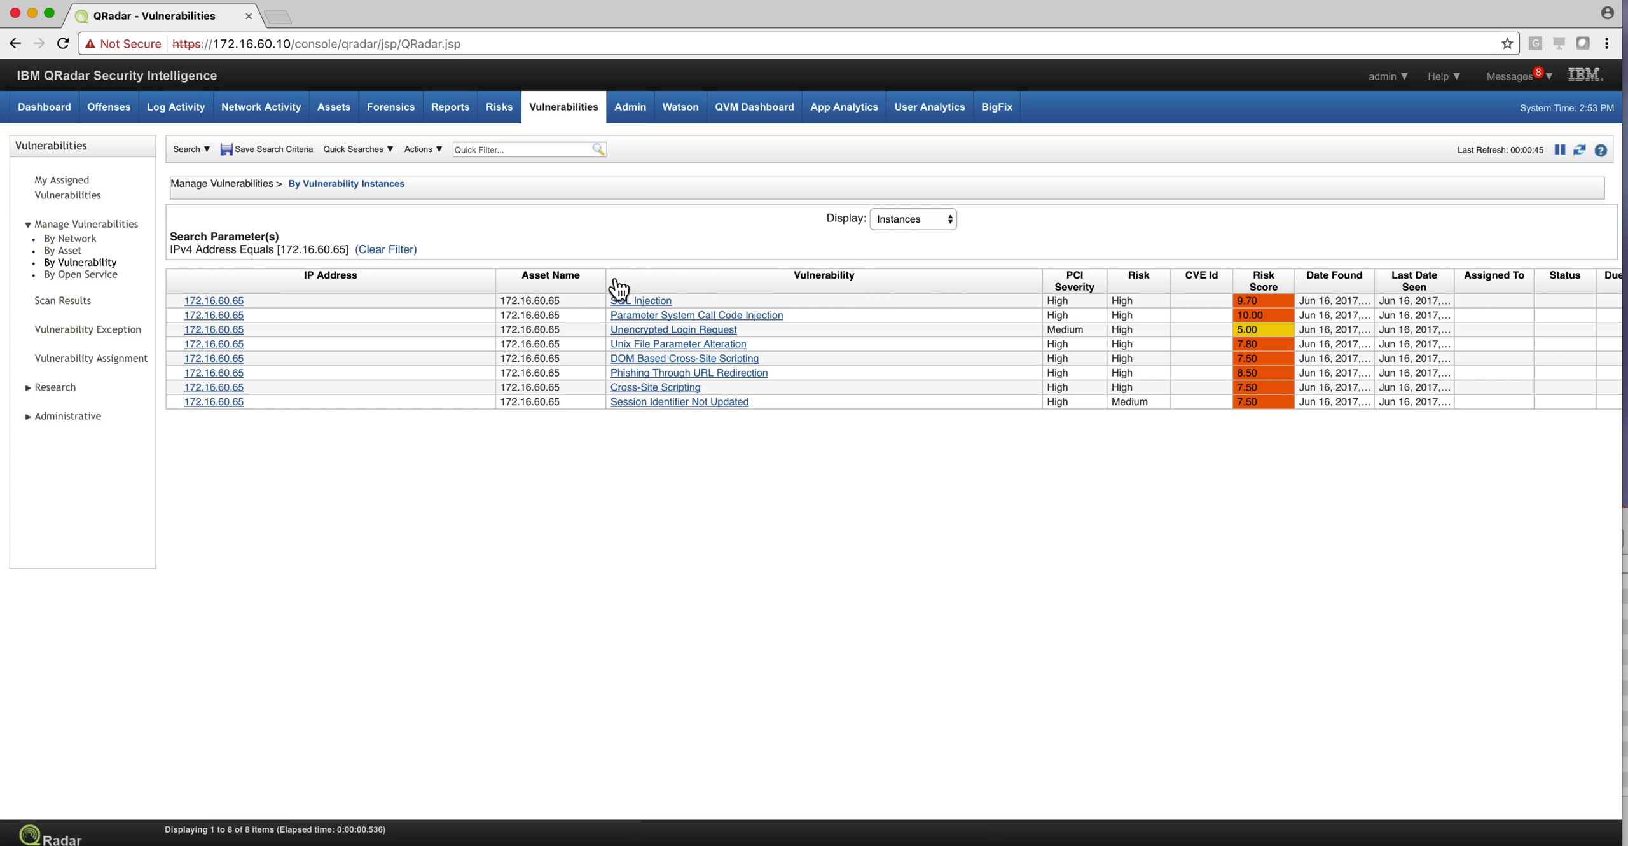
# Step: Open the X-Force Exchange report 8783 on SQL Injection affecting multiple database-backed applications
pyautogui.moveTo(628, 305)
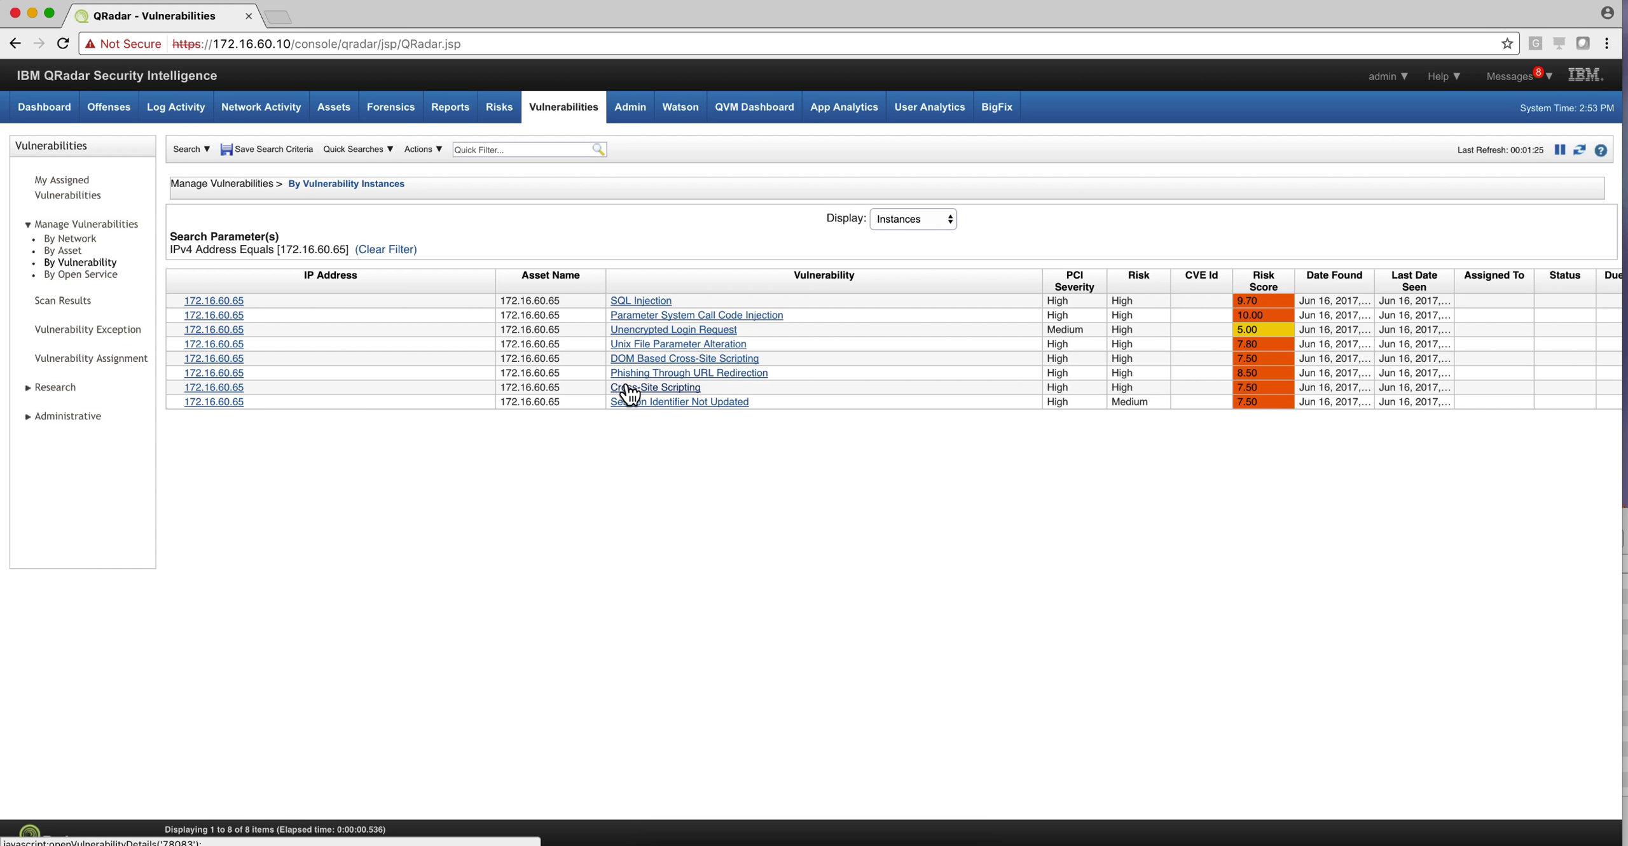
pyautogui.moveTo(628, 393)
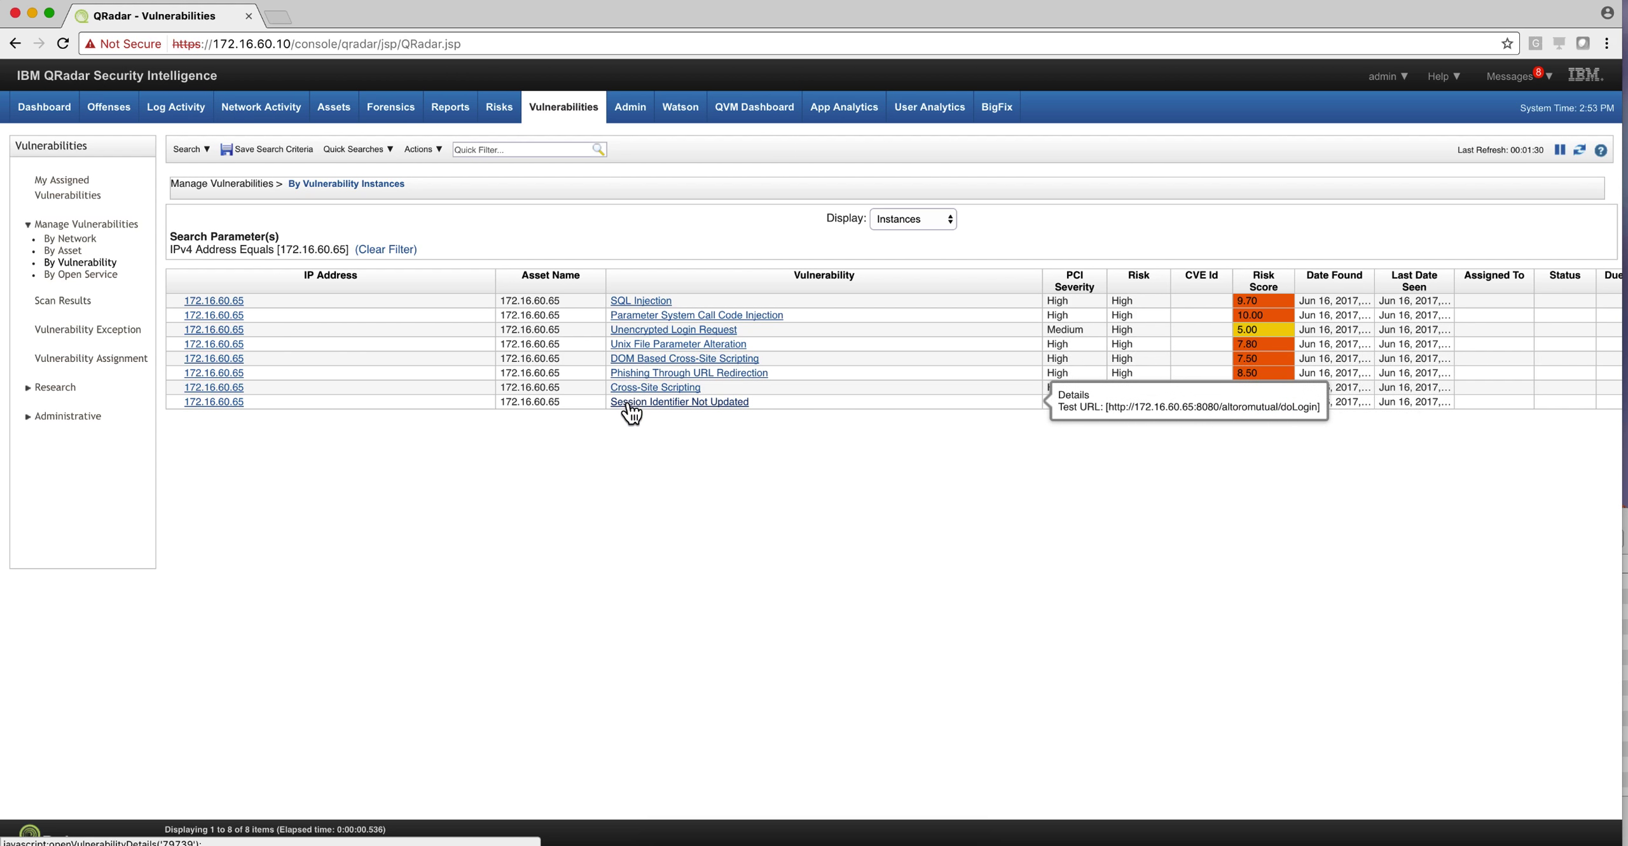
pyautogui.click(651, 298)
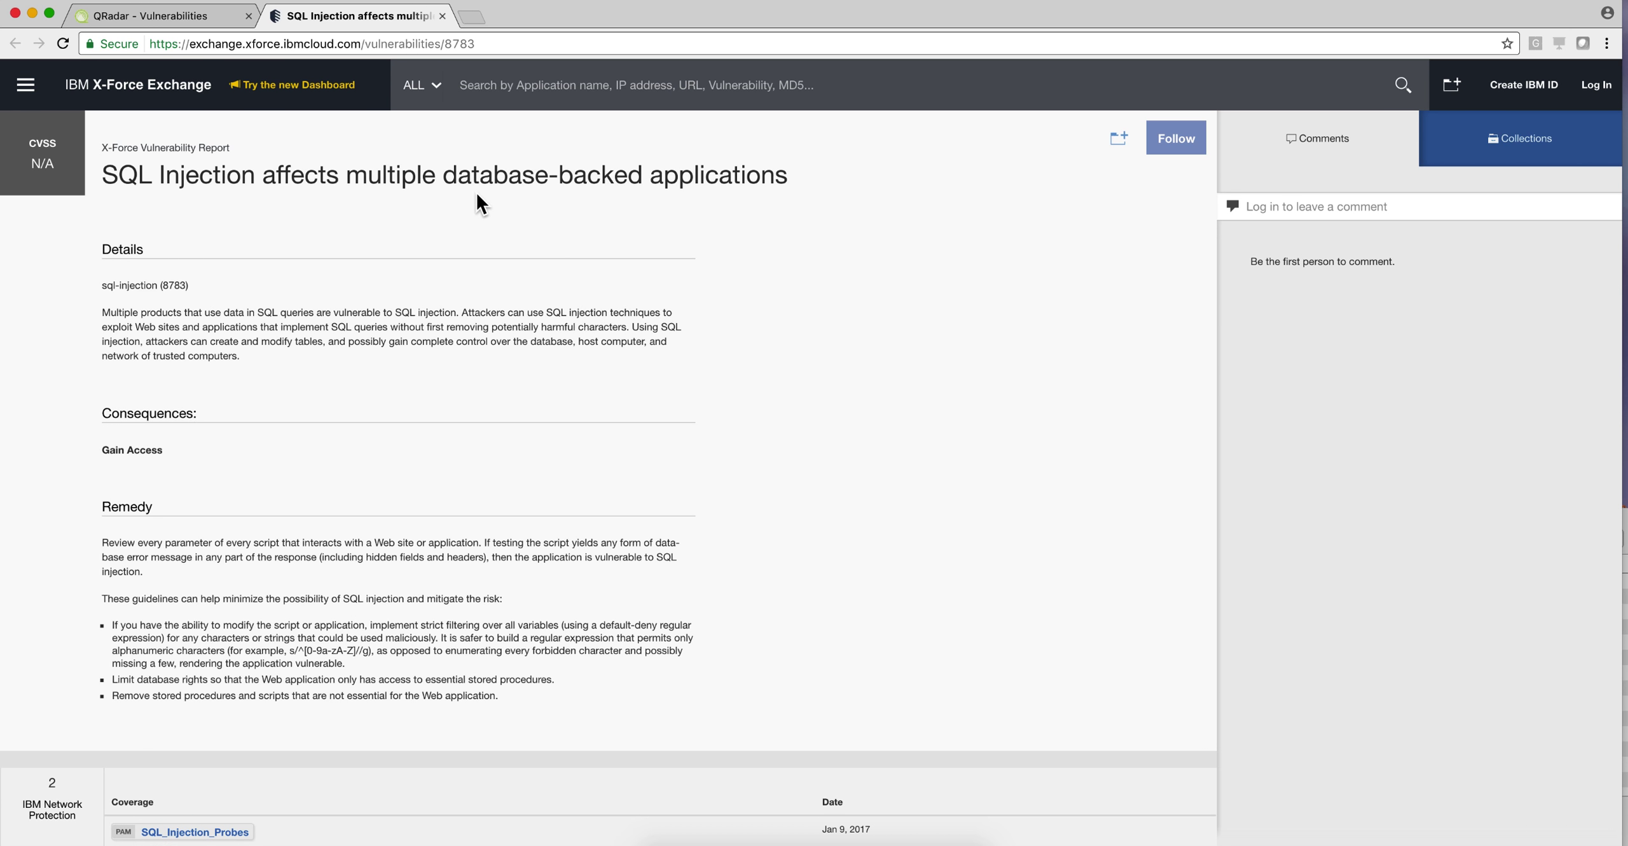
# Step: Back in QRadar, check the Parameter System Call Code Injection details, then switch to the offenses list
pyautogui.click(444, 16)
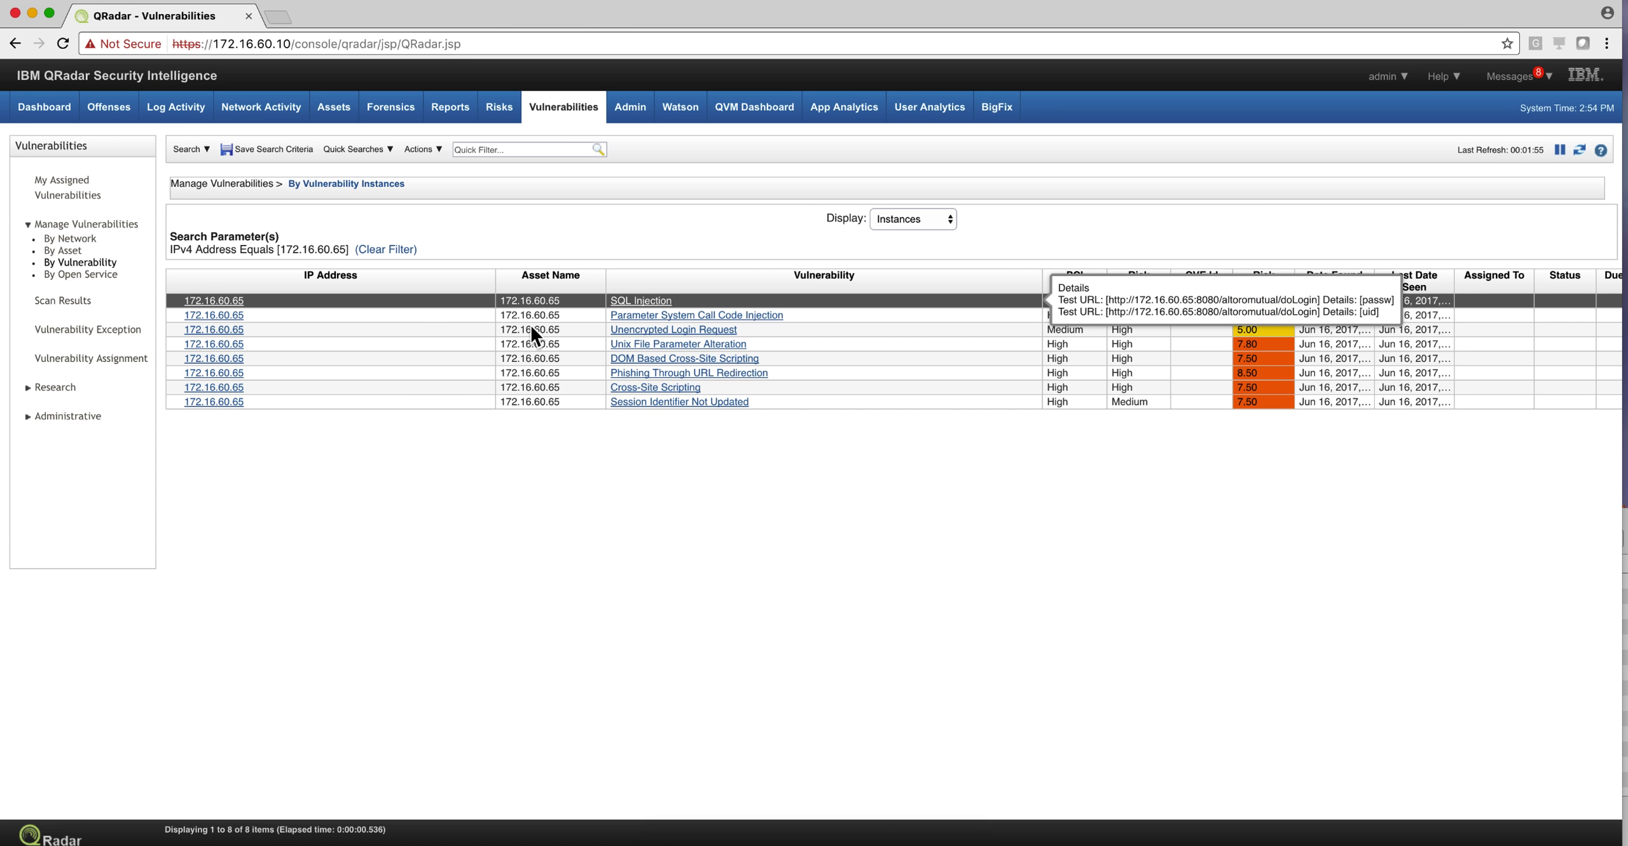
pyautogui.click(624, 315)
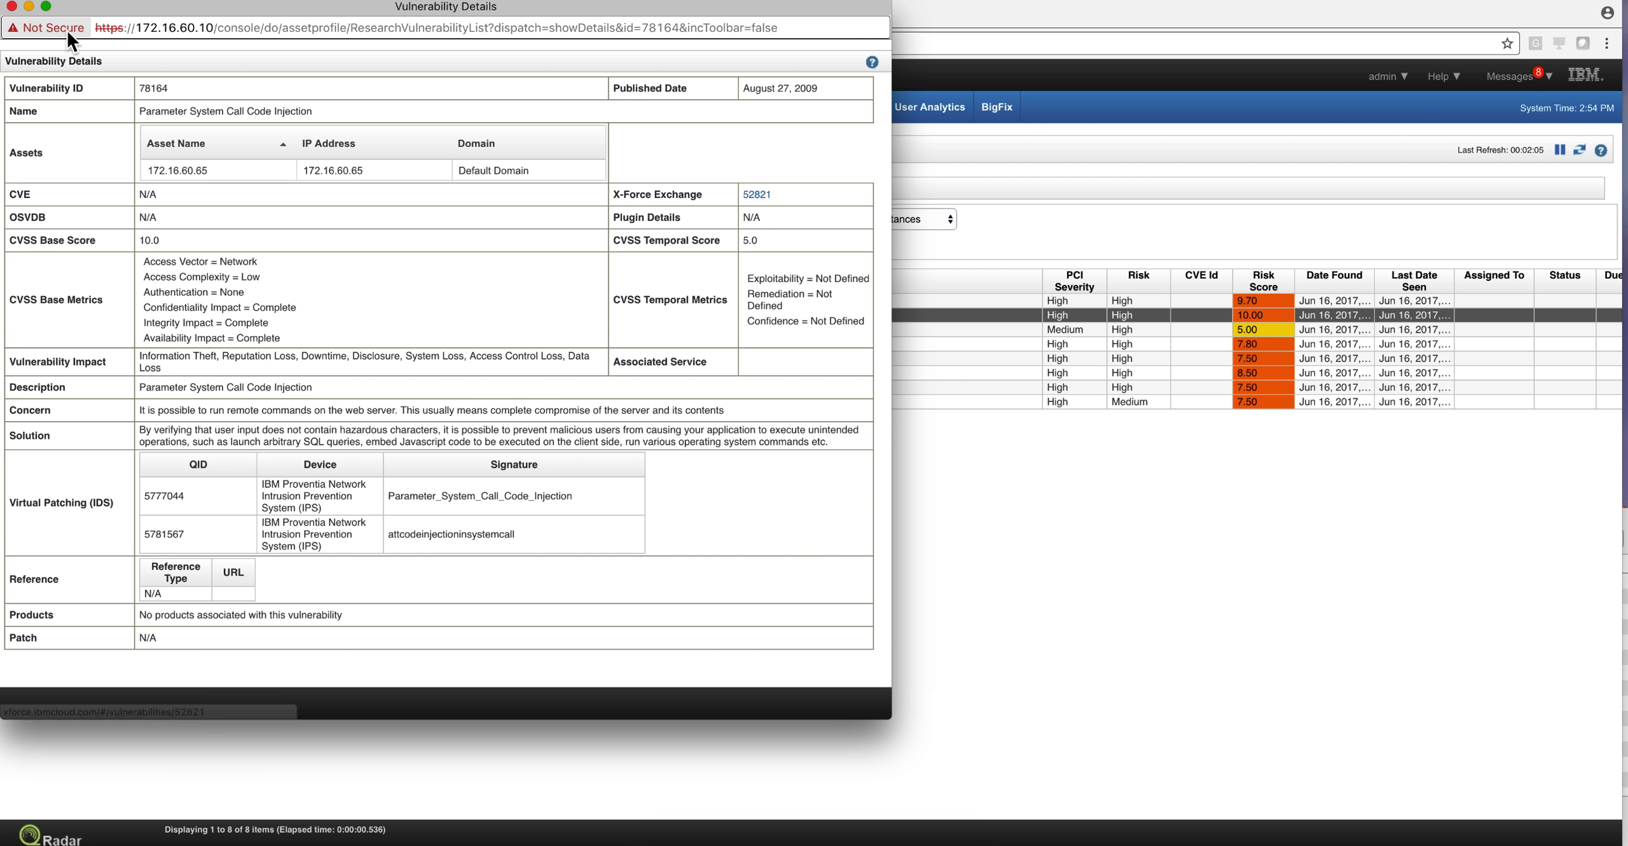
pyautogui.click(13, 7)
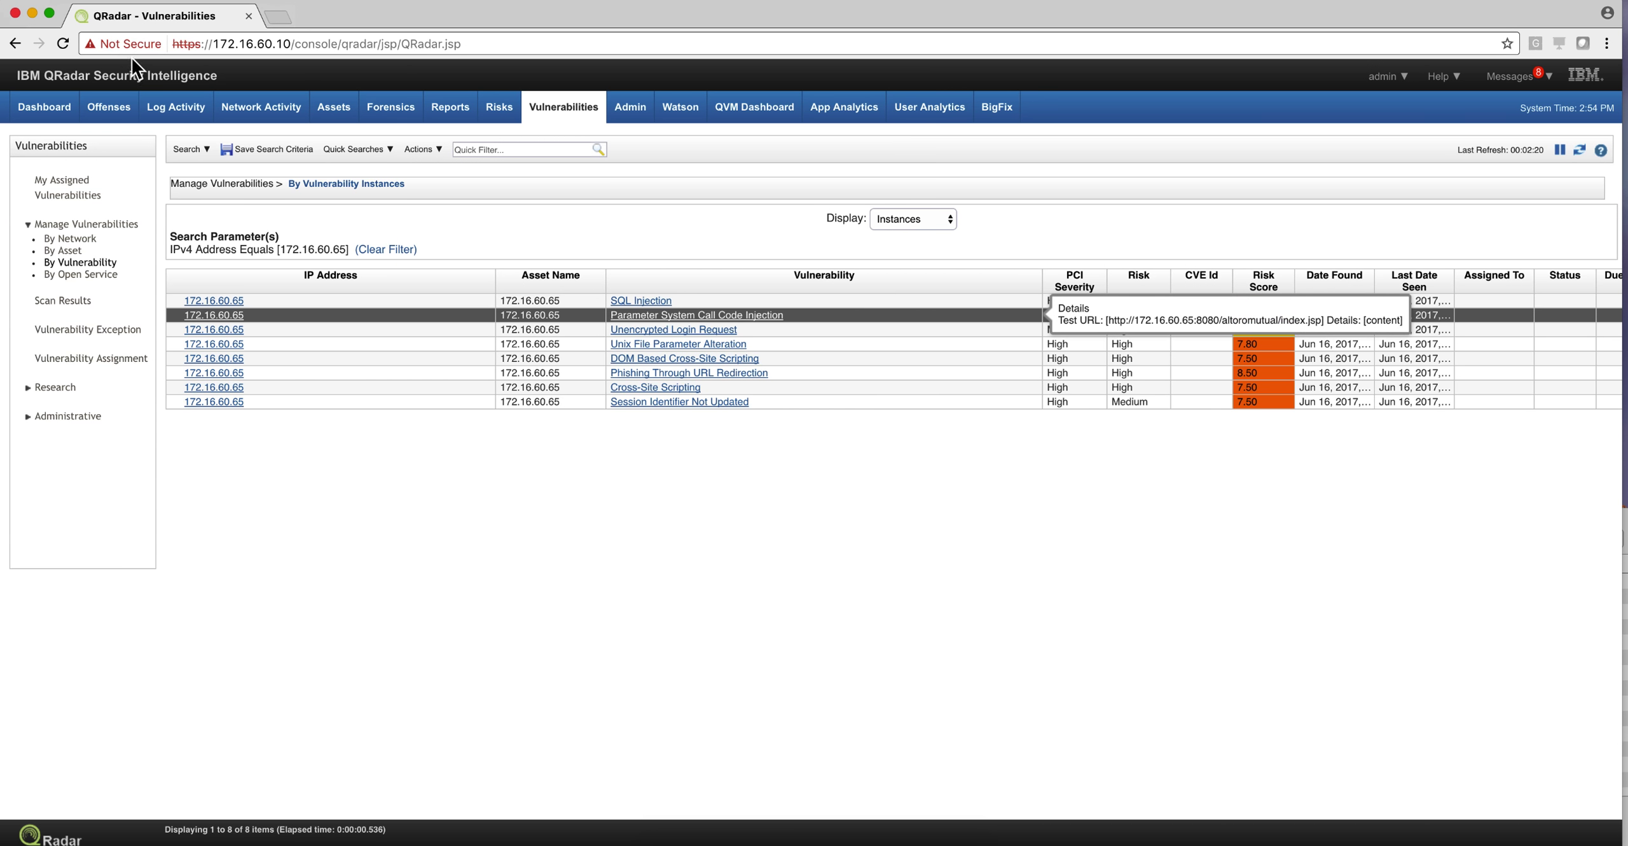
pyautogui.click(113, 107)
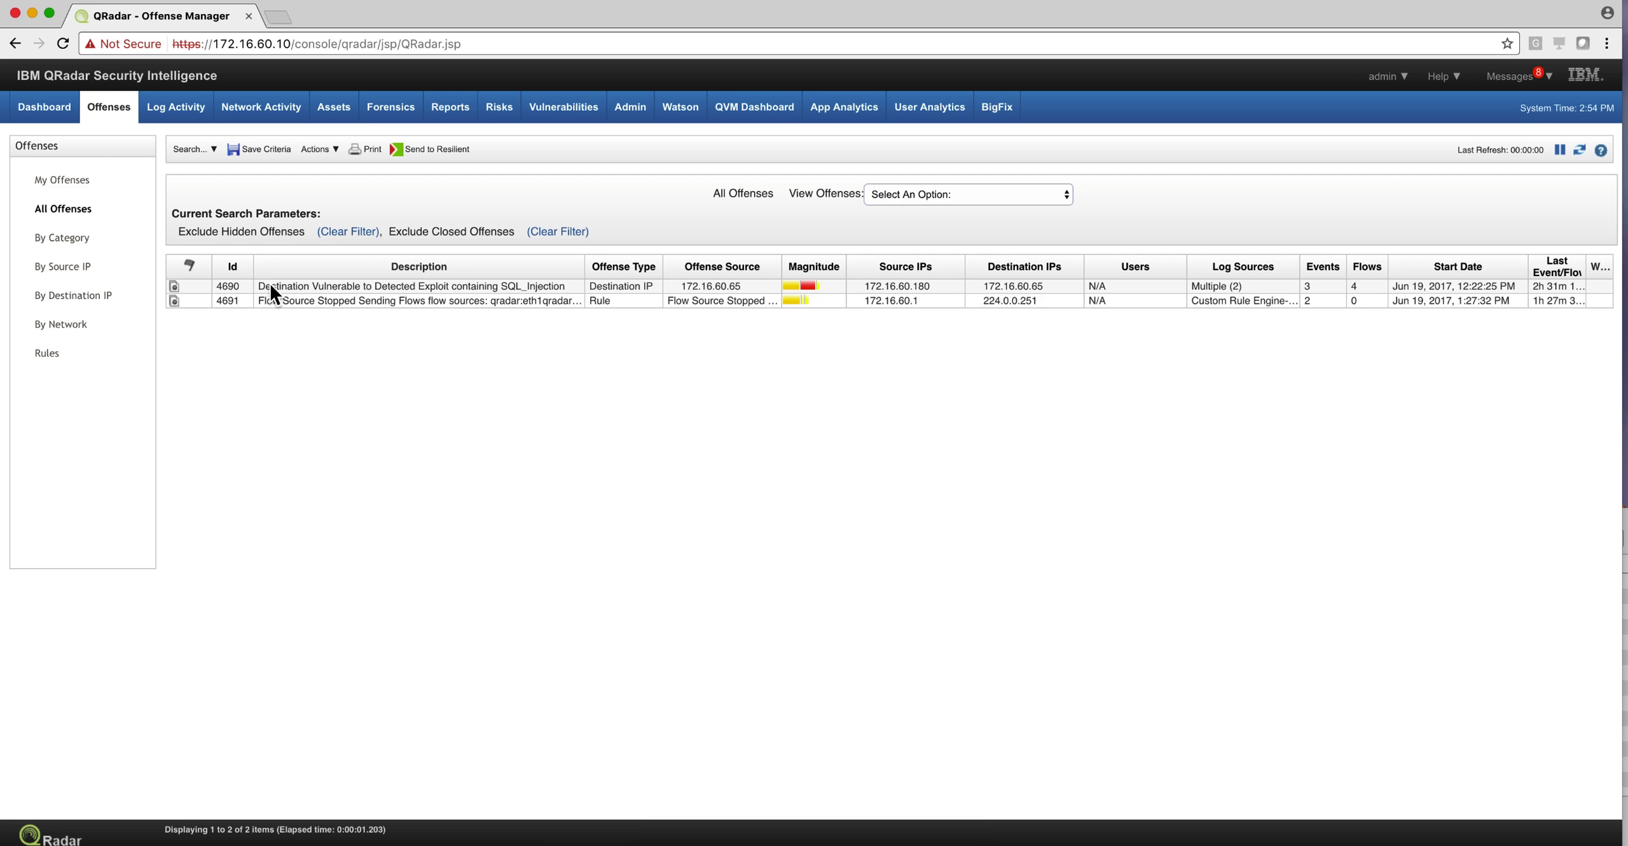
# Step: Open offense 4690's summary (SQL_Injection exploit against 172.16.60.65) and its Display options
pyautogui.click(303, 284)
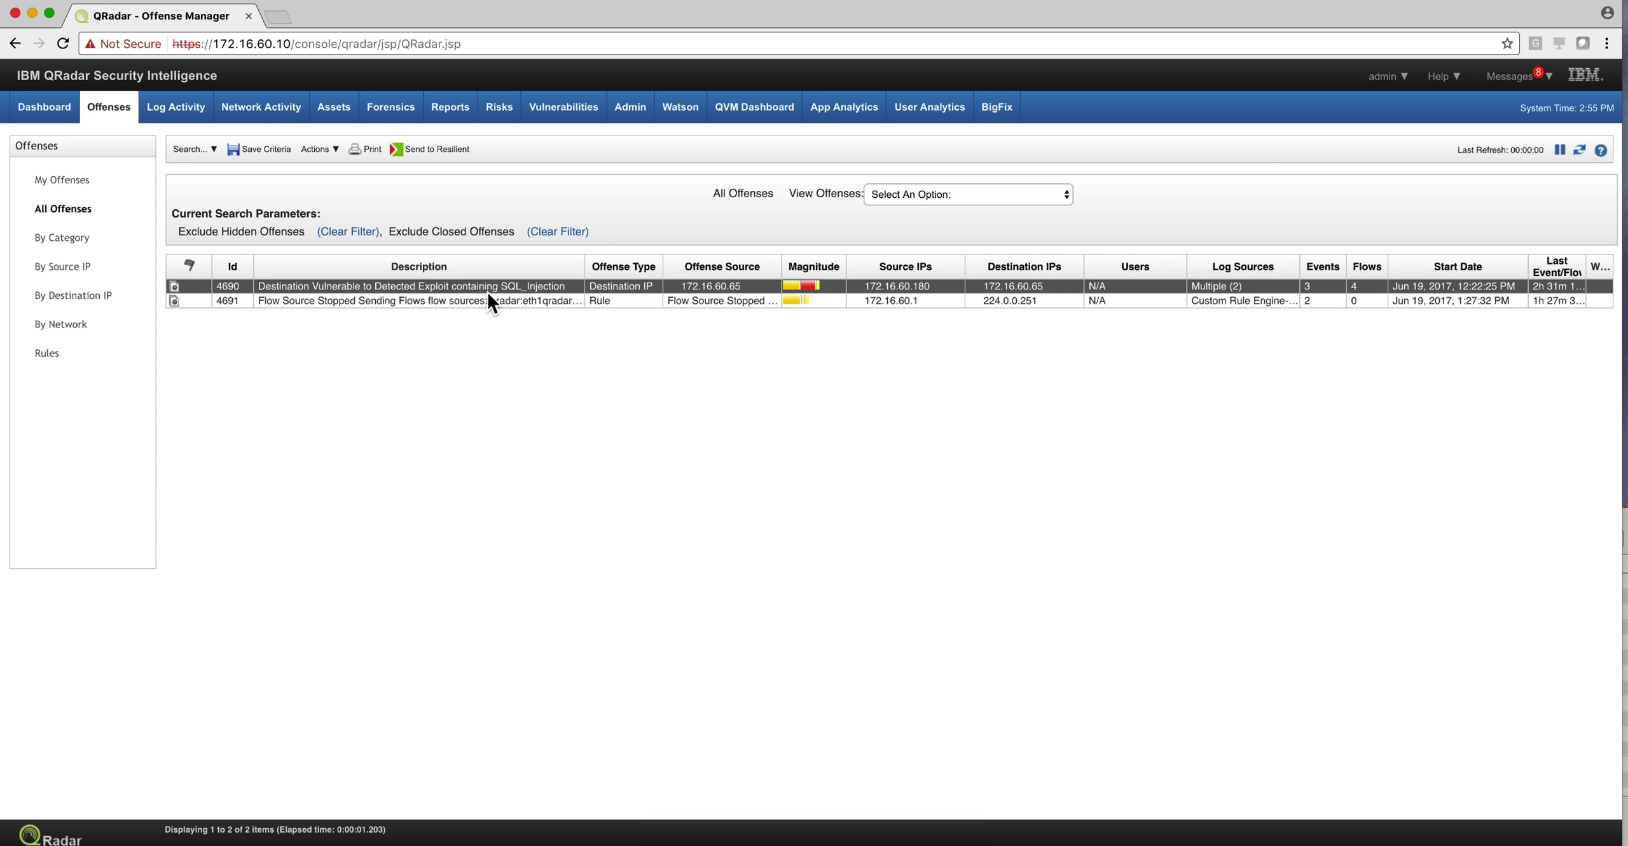
pyautogui.doubleClick(509, 288)
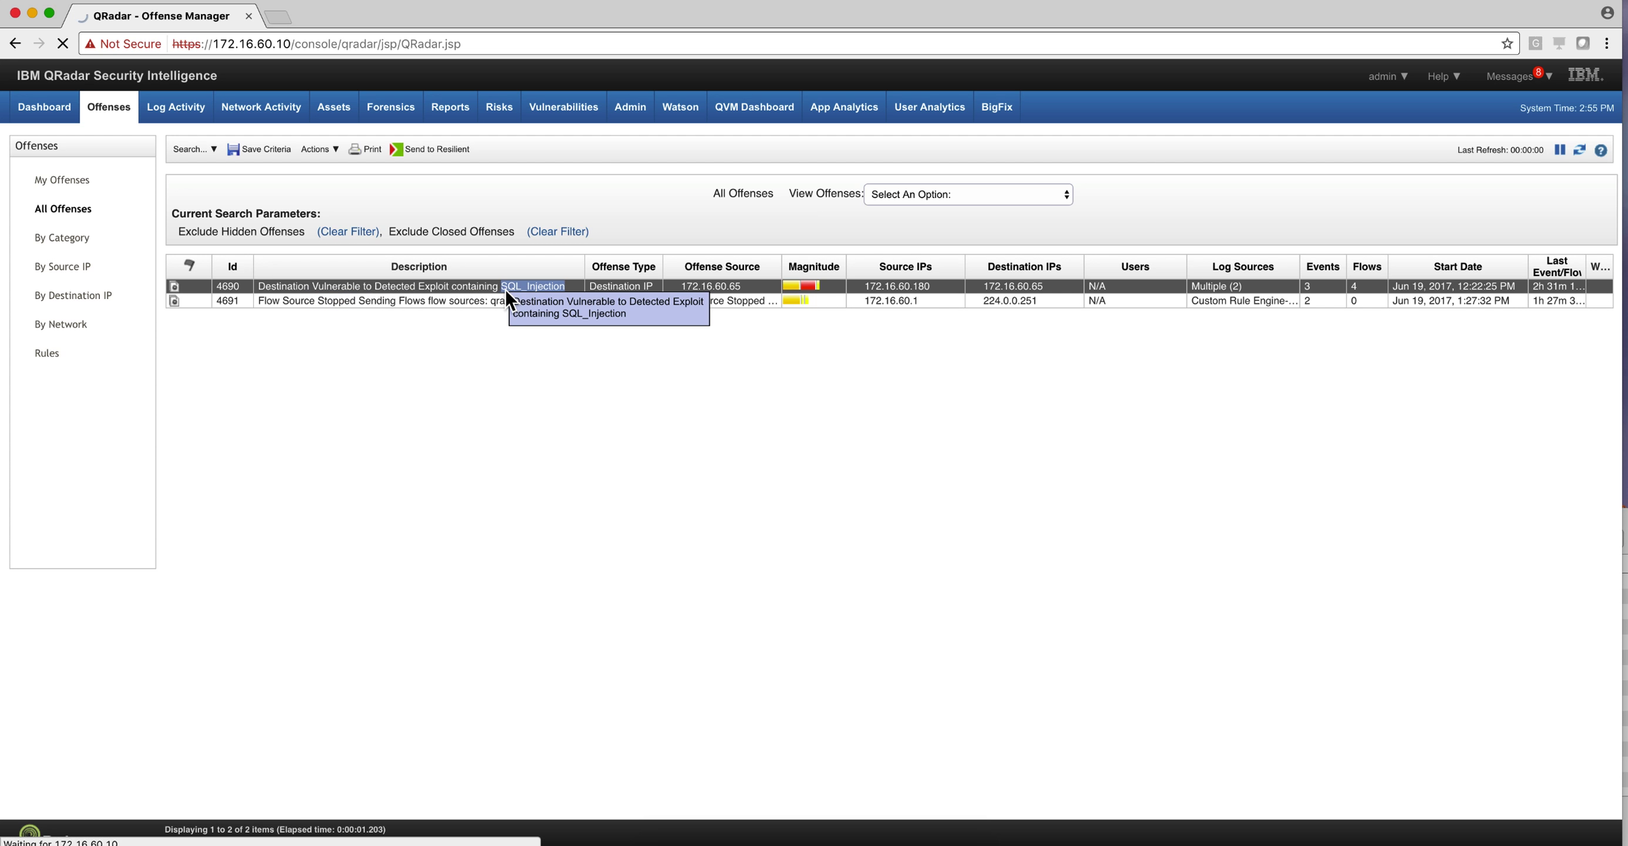
pyautogui.click(448, 290)
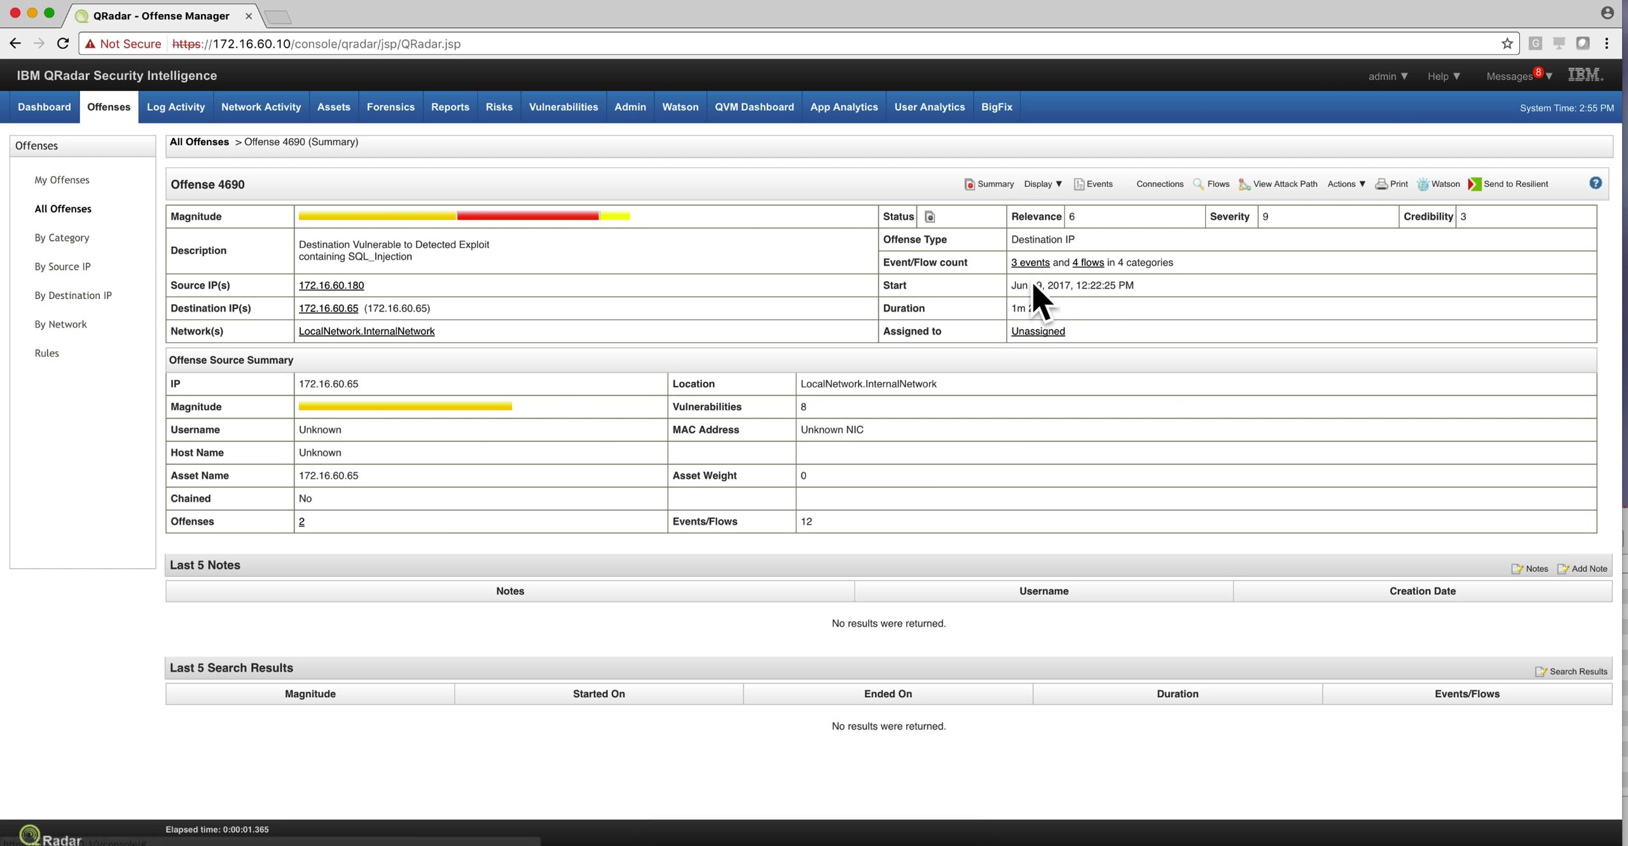
pyautogui.click(1045, 185)
# Step: Show offense 4690's contributing exploit rule and list its 3 events
pyautogui.click(1058, 357)
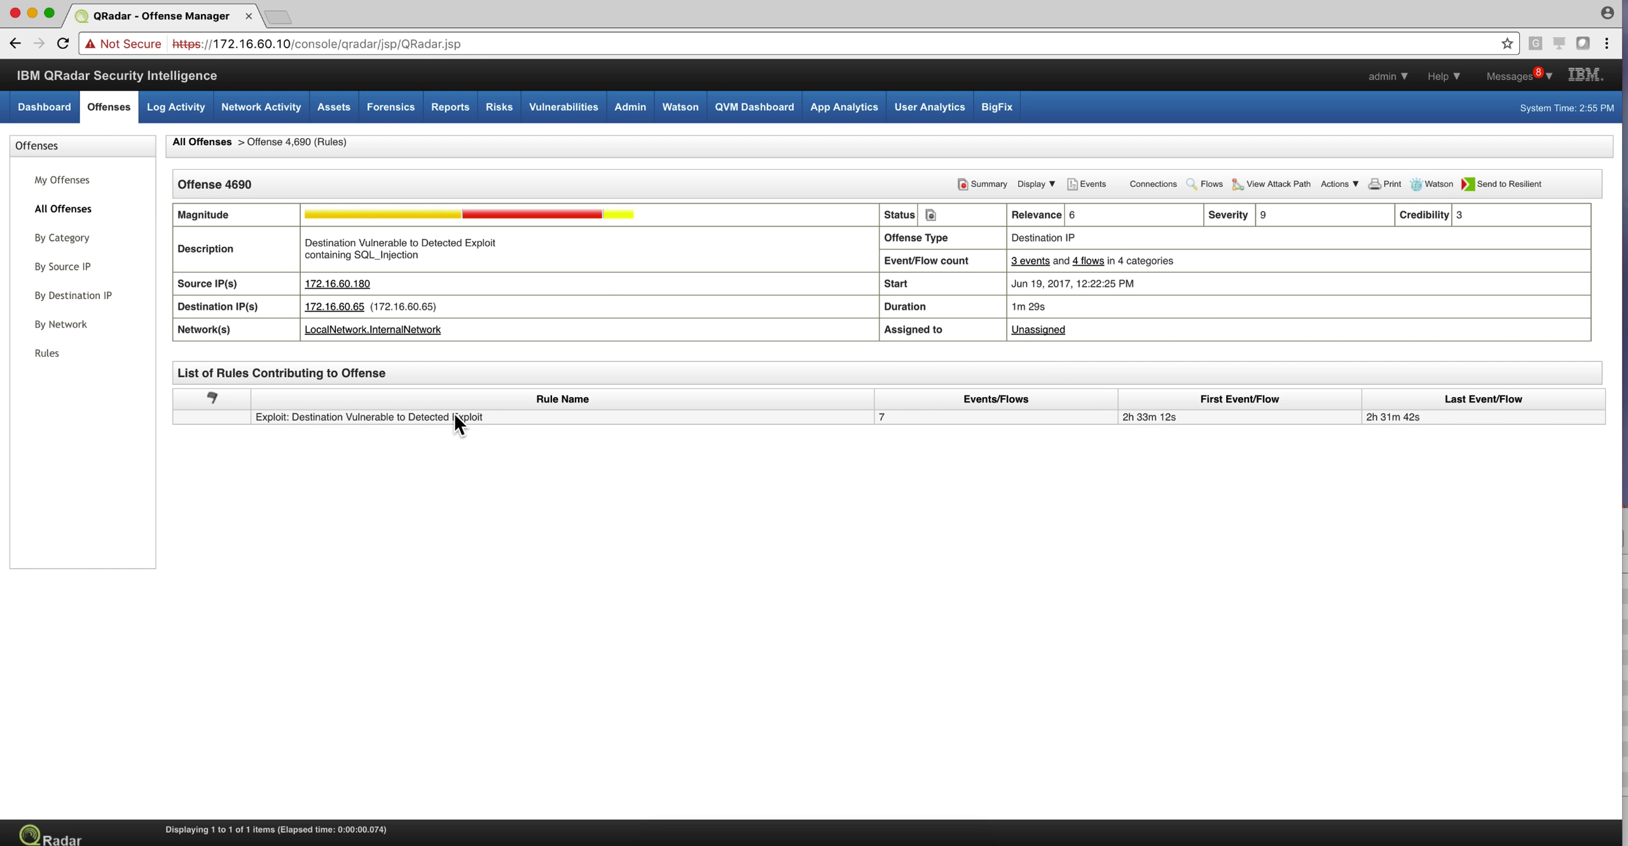
pyautogui.click(1035, 262)
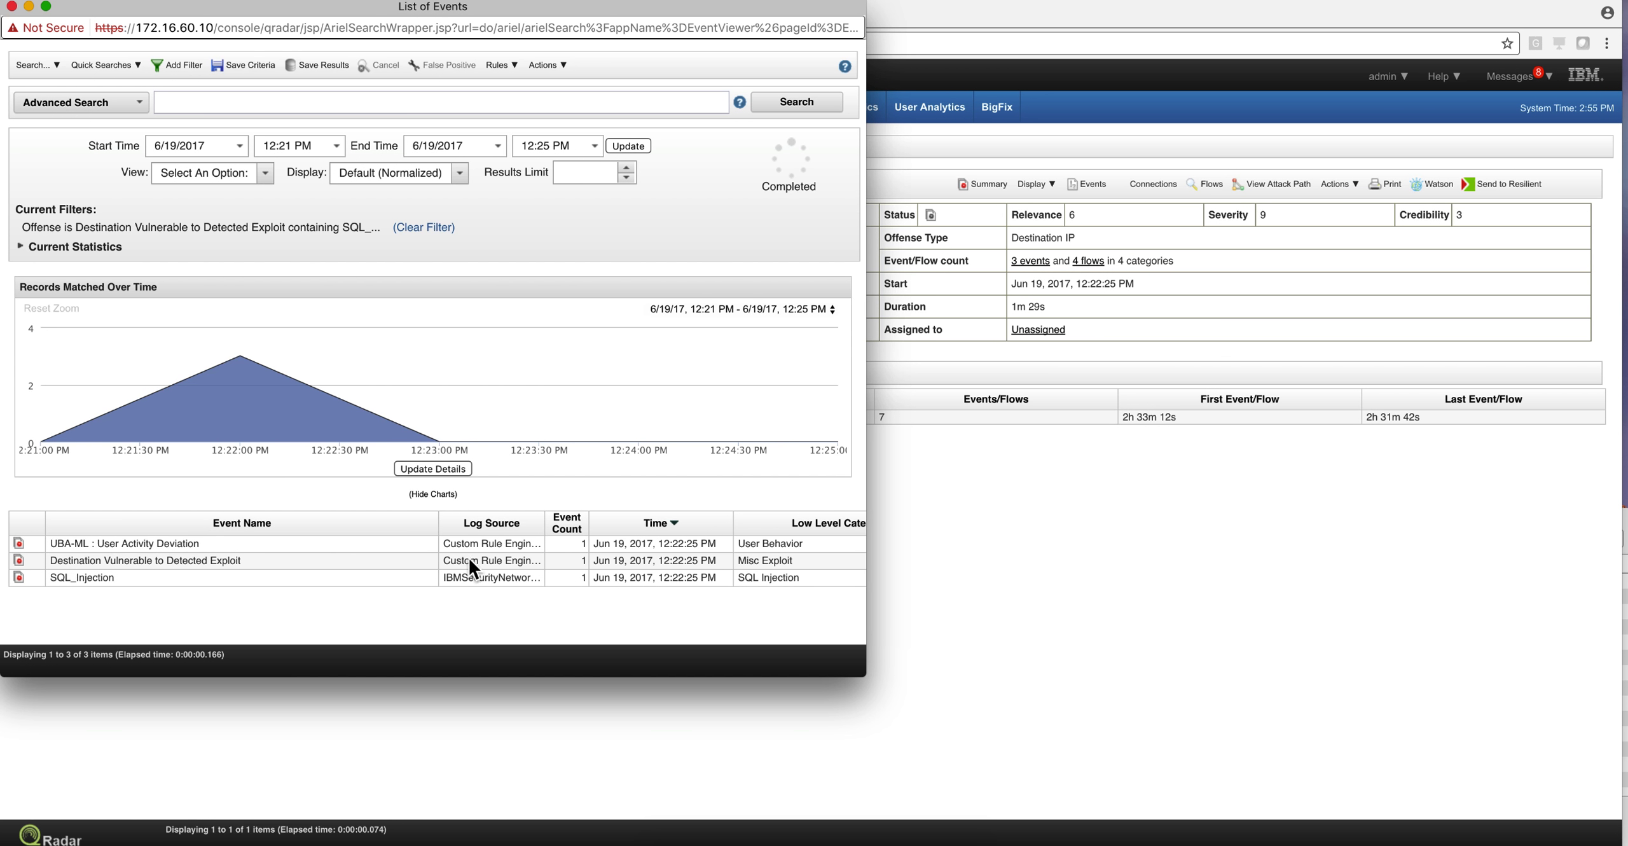
# Step: Select the SQL_Injection event and widen Log Source to reveal IBMSecurityNetworkProtectionXGS @ XGS5X
pyautogui.click(150, 580)
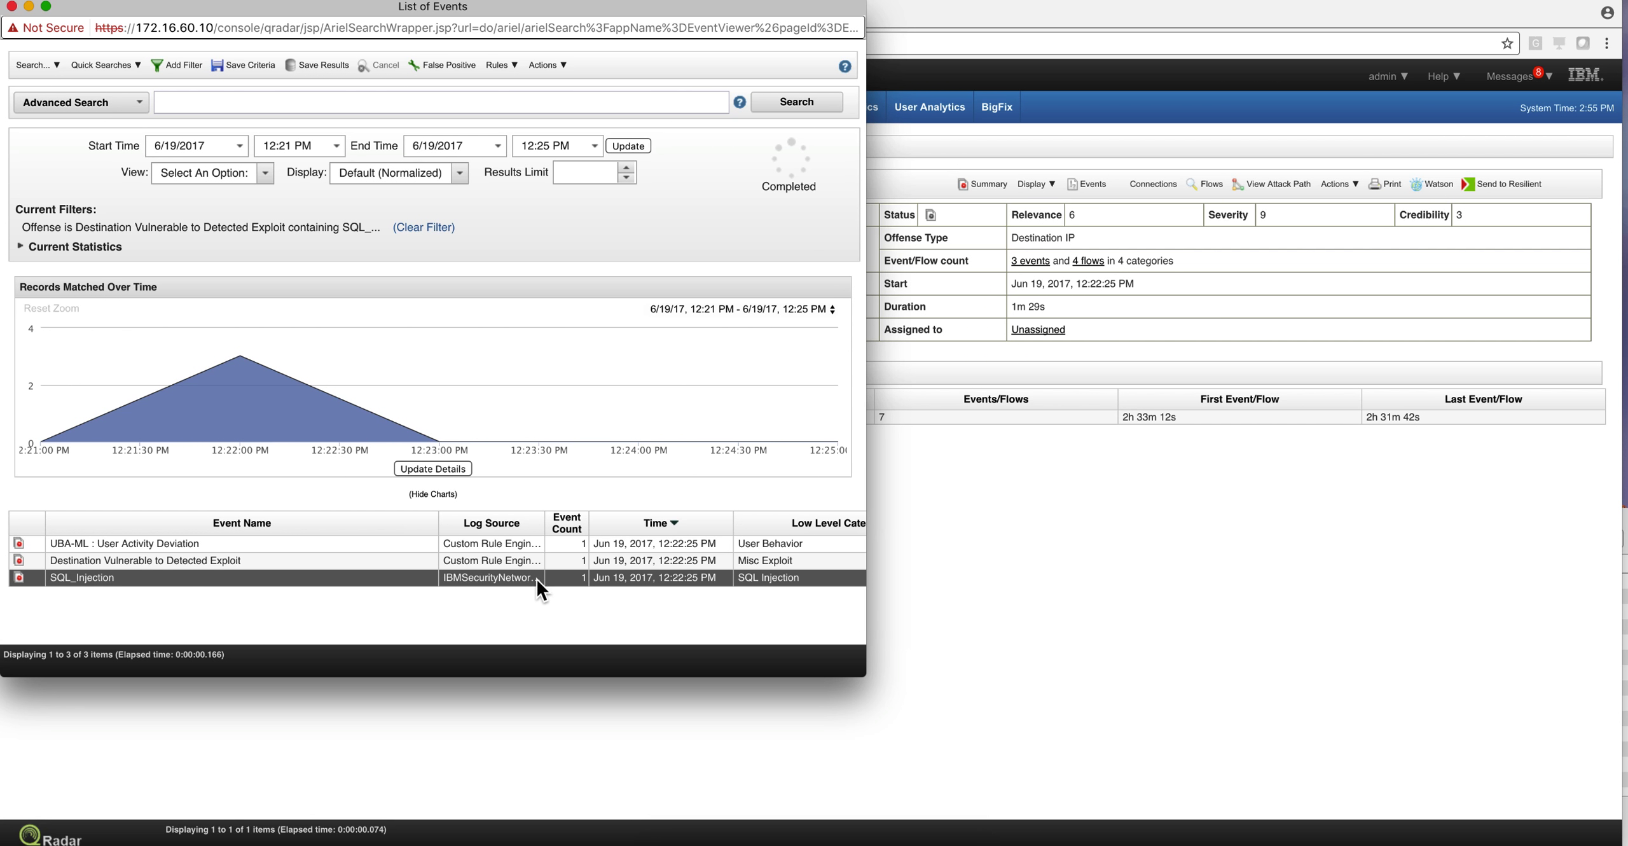
pyautogui.moveTo(546, 535); pyautogui.dragTo(645, 538)
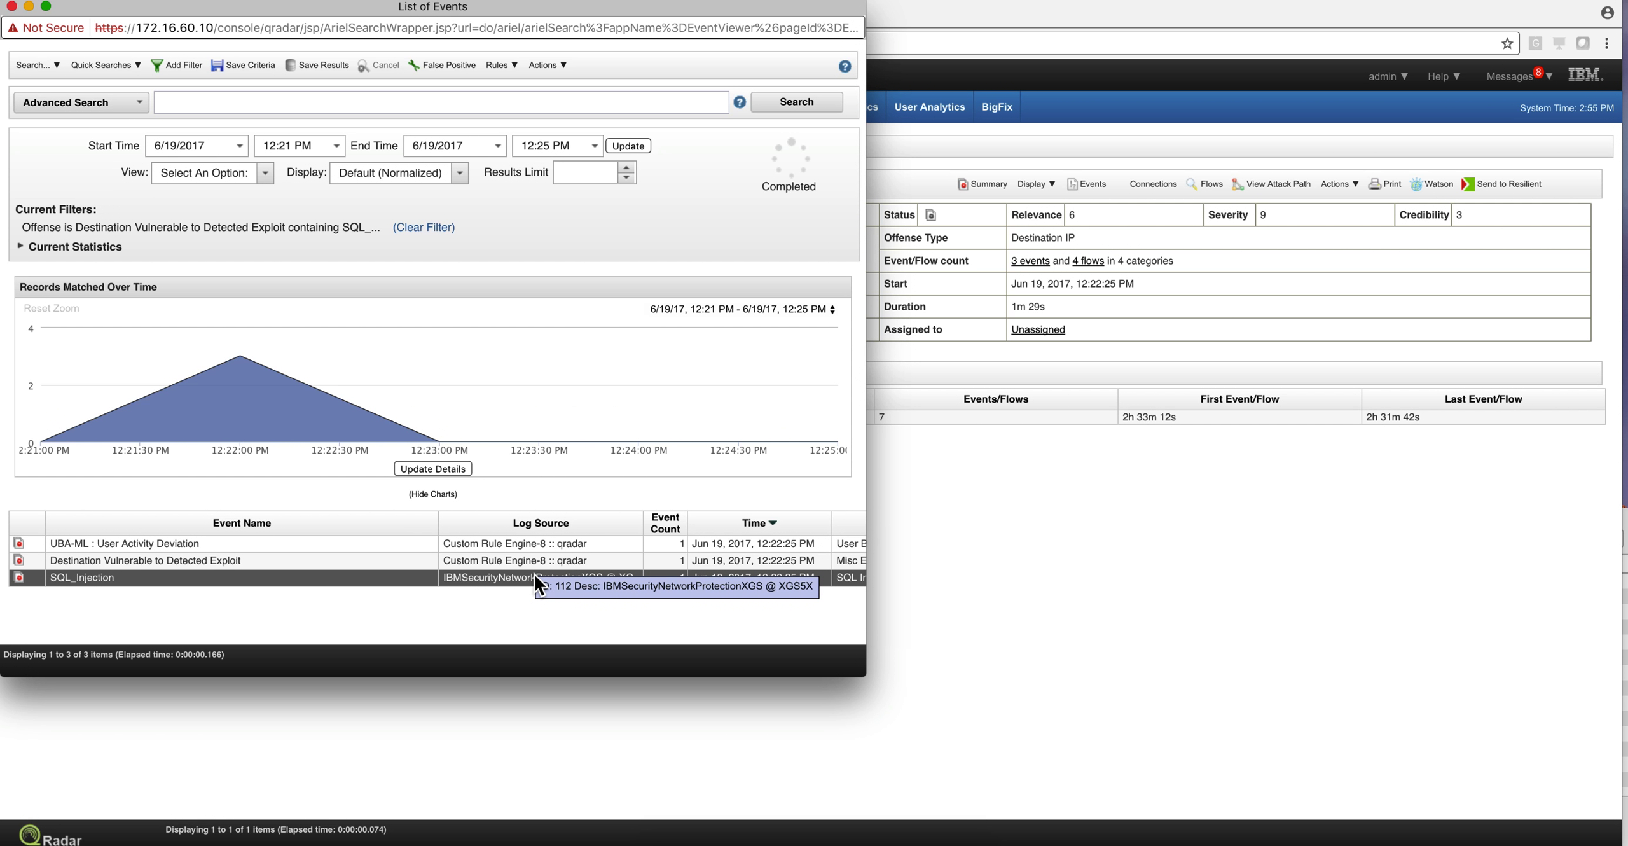
# Step: Review the SQL_Injection event's details through Payload and Custom Rules, then return to offense 4690
pyautogui.doubleClick(273, 576)
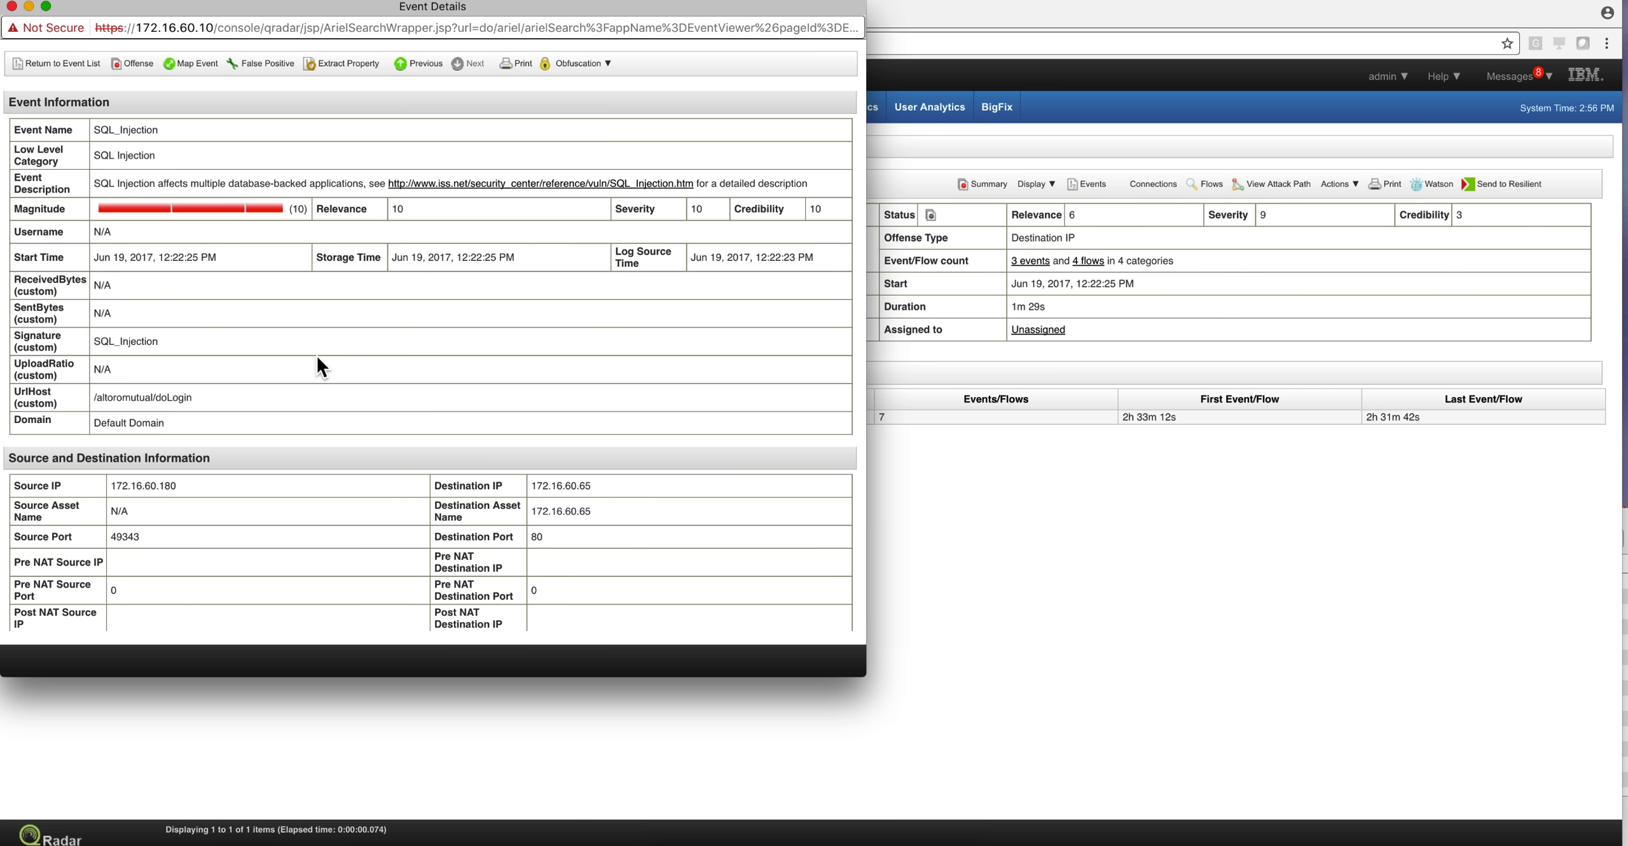
pyautogui.scroll(-10, 316, 356)
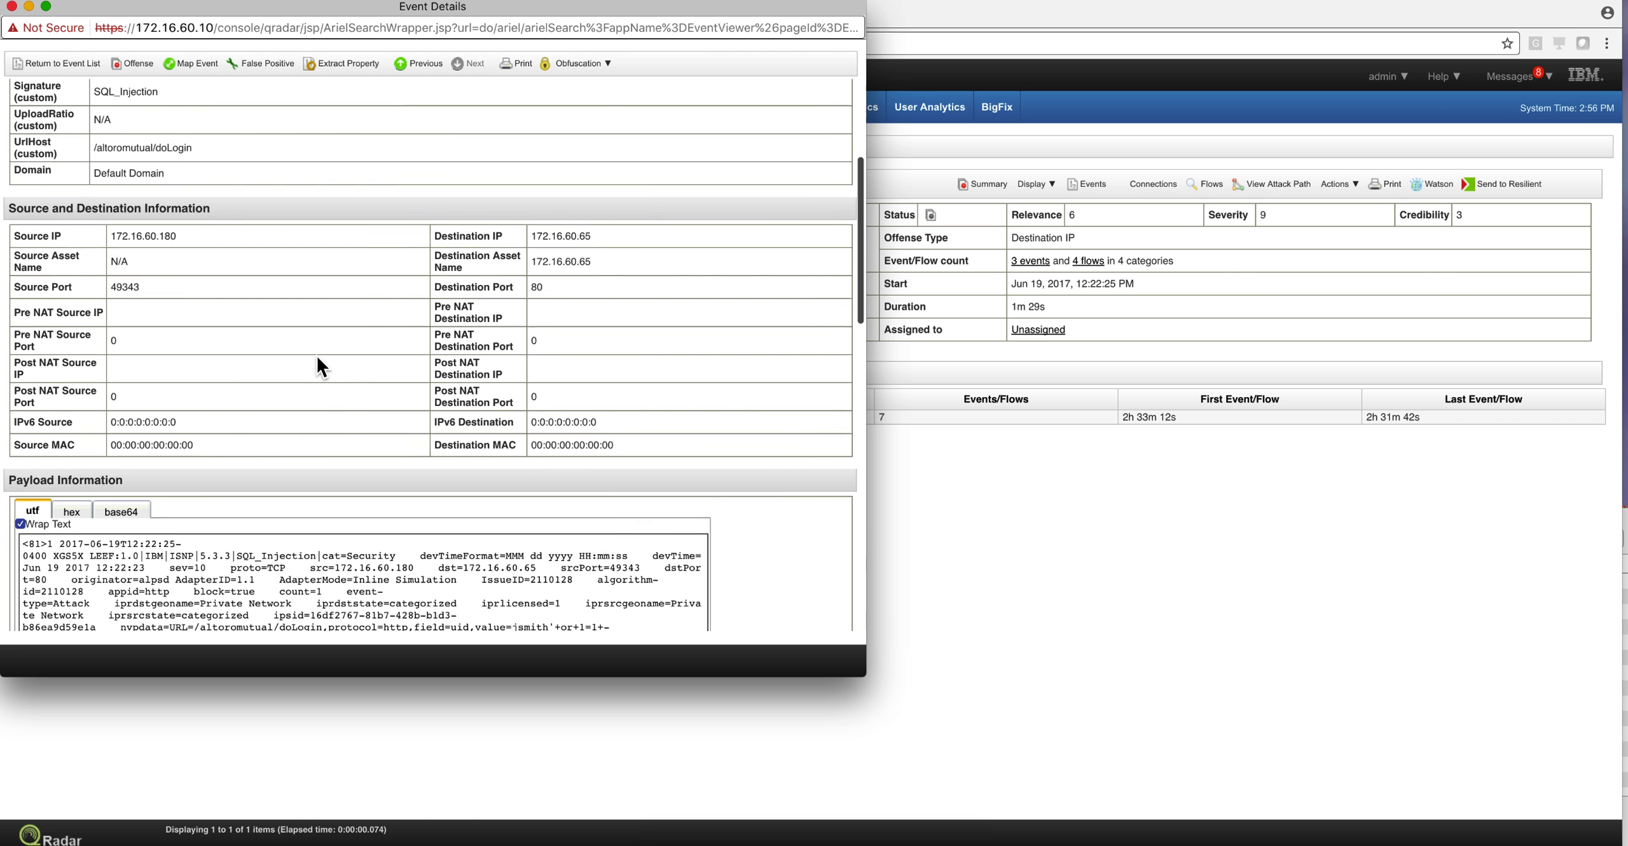
pyautogui.scroll(-2, 317, 356)
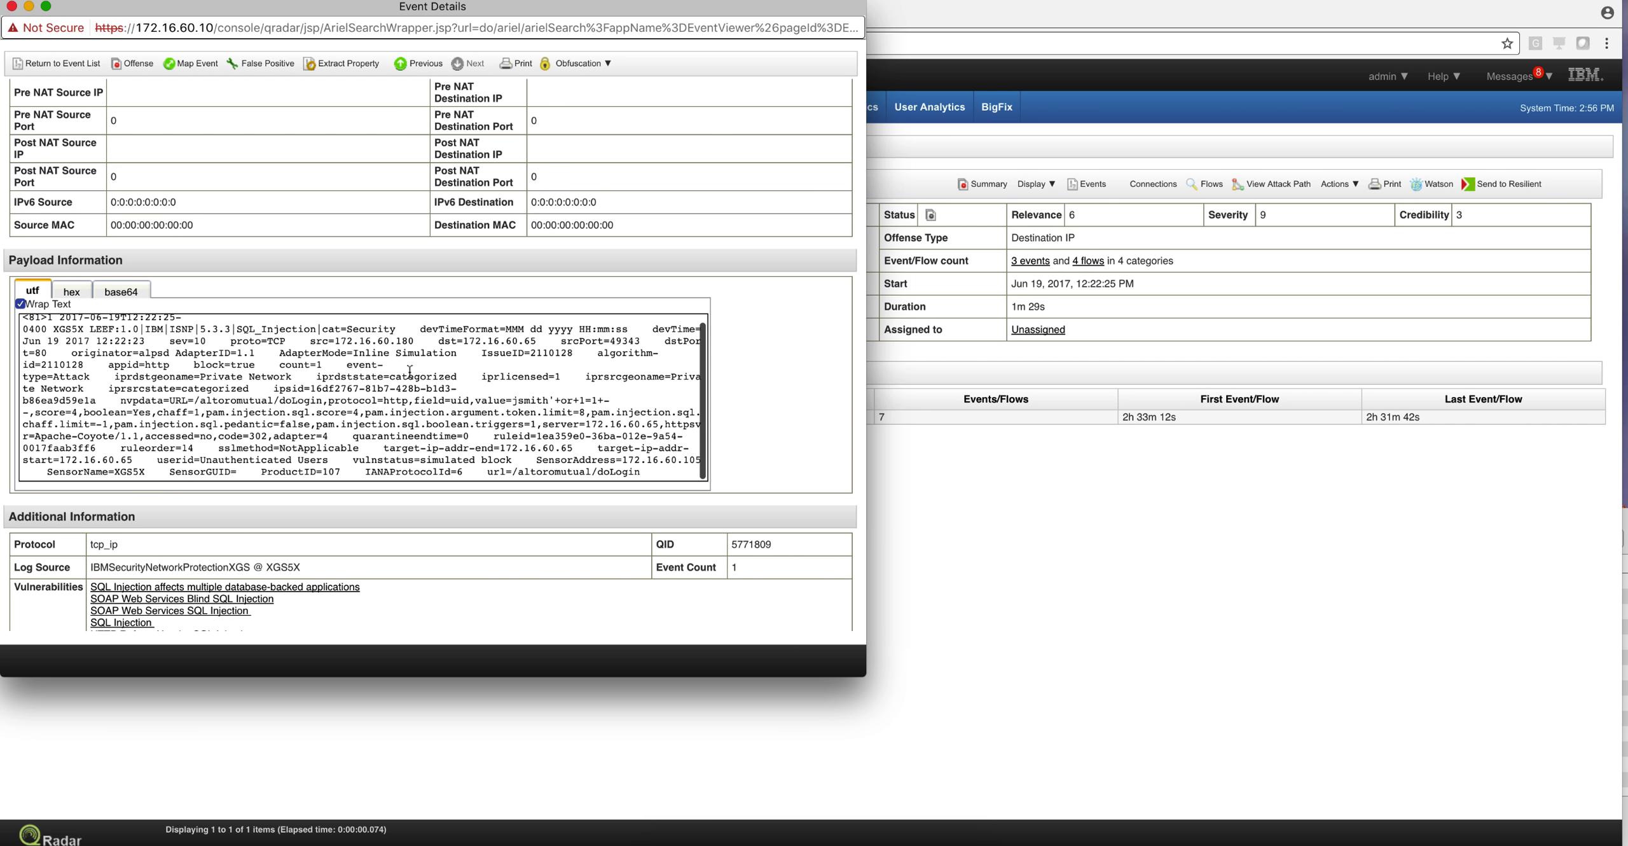
pyautogui.scroll(-5, 394, 378)
pyautogui.scroll(-1, 397, 374)
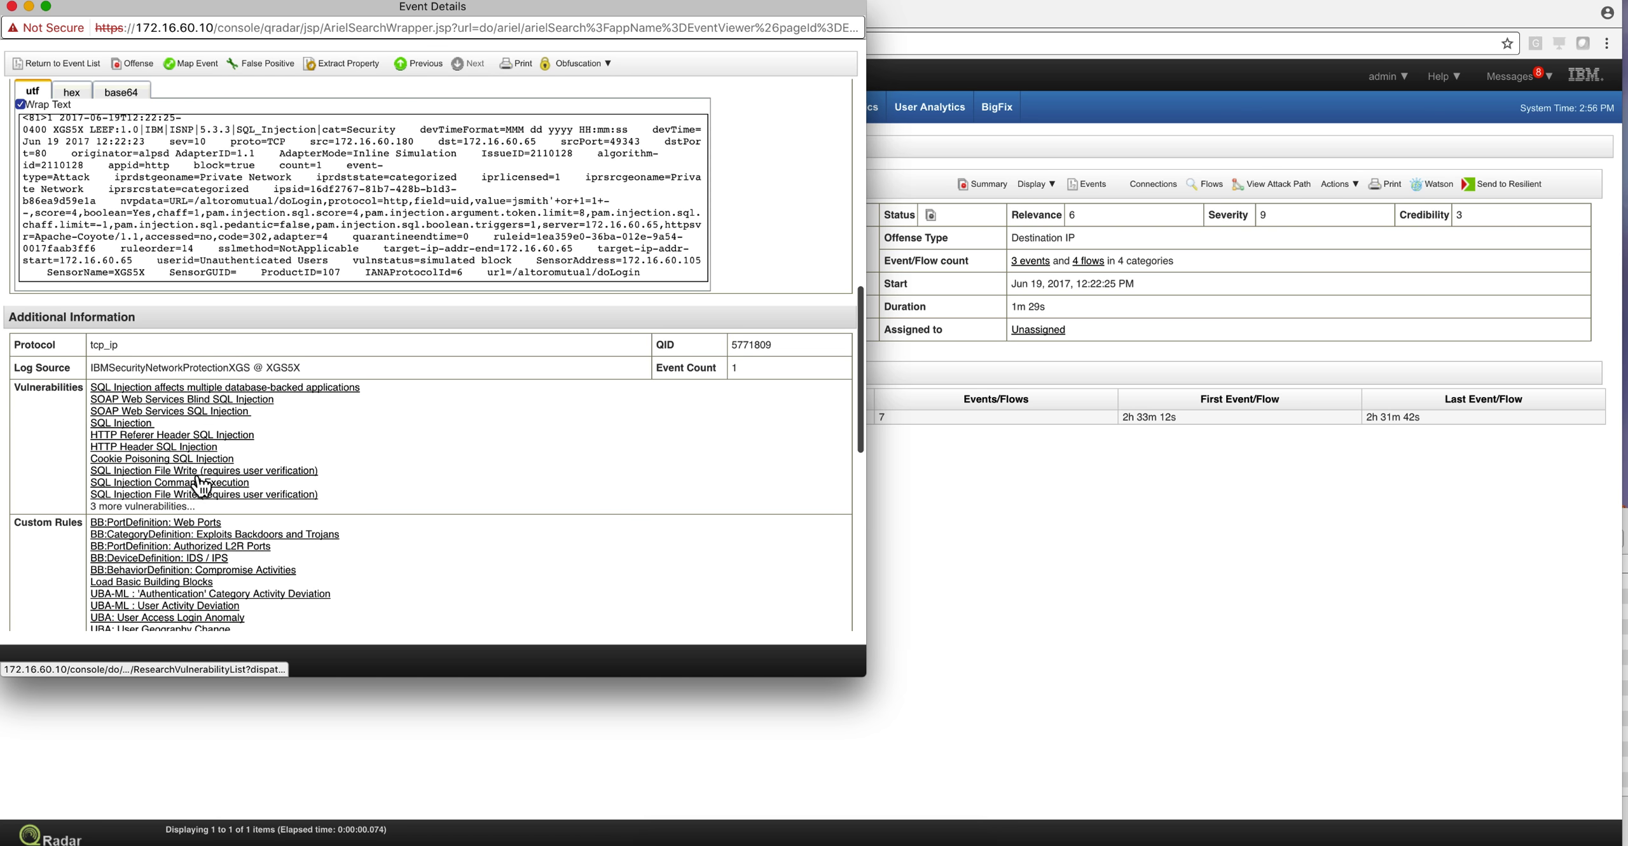
pyautogui.scroll(-5, 216, 490)
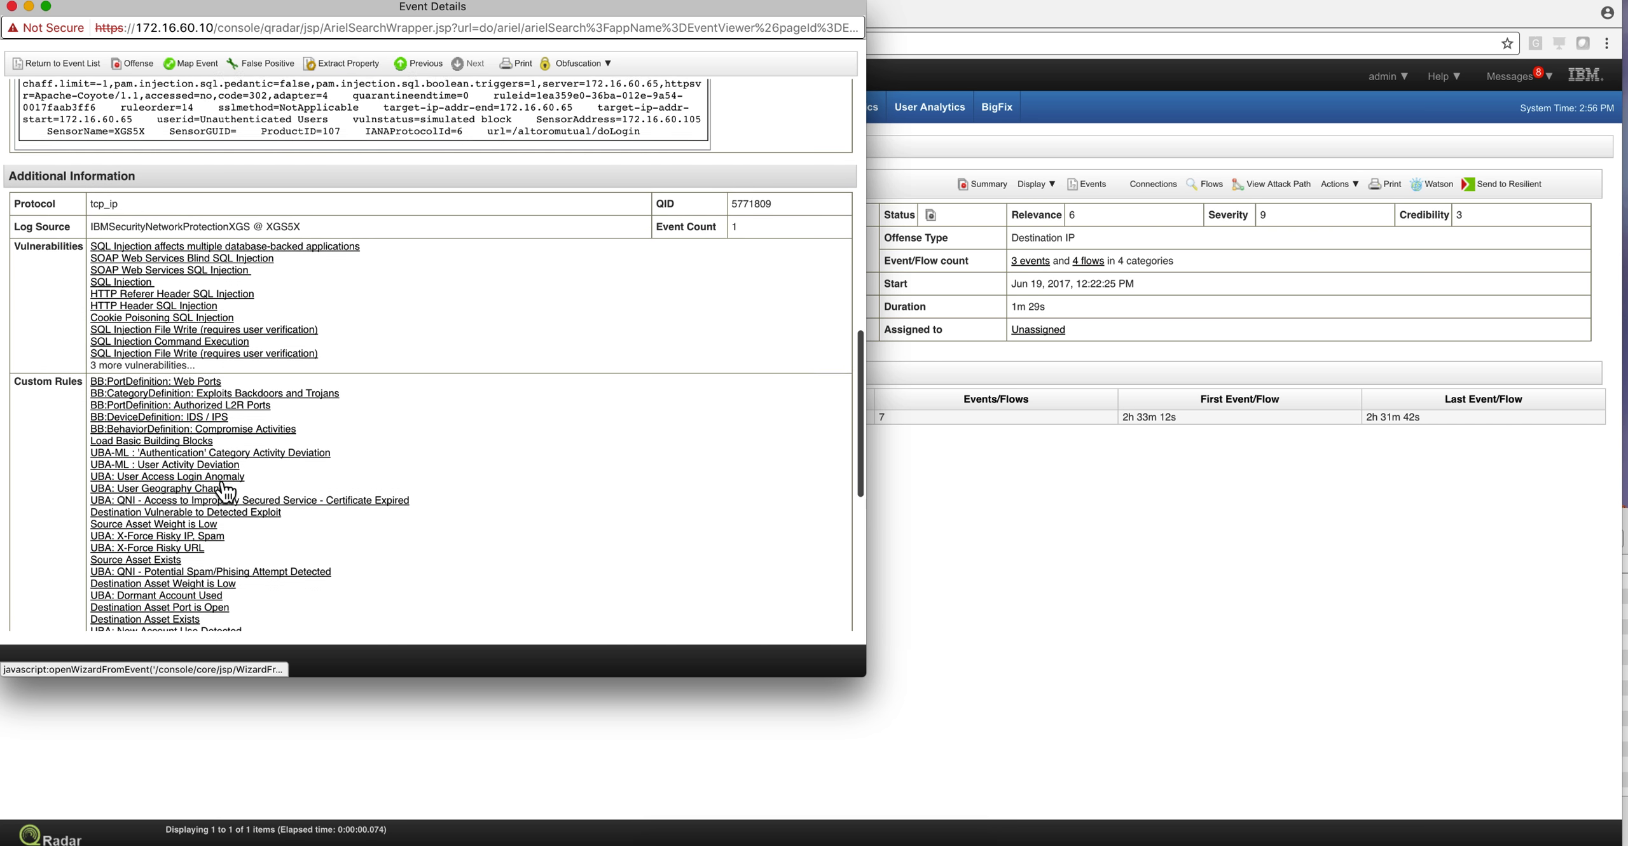
pyautogui.scroll(-2, 225, 489)
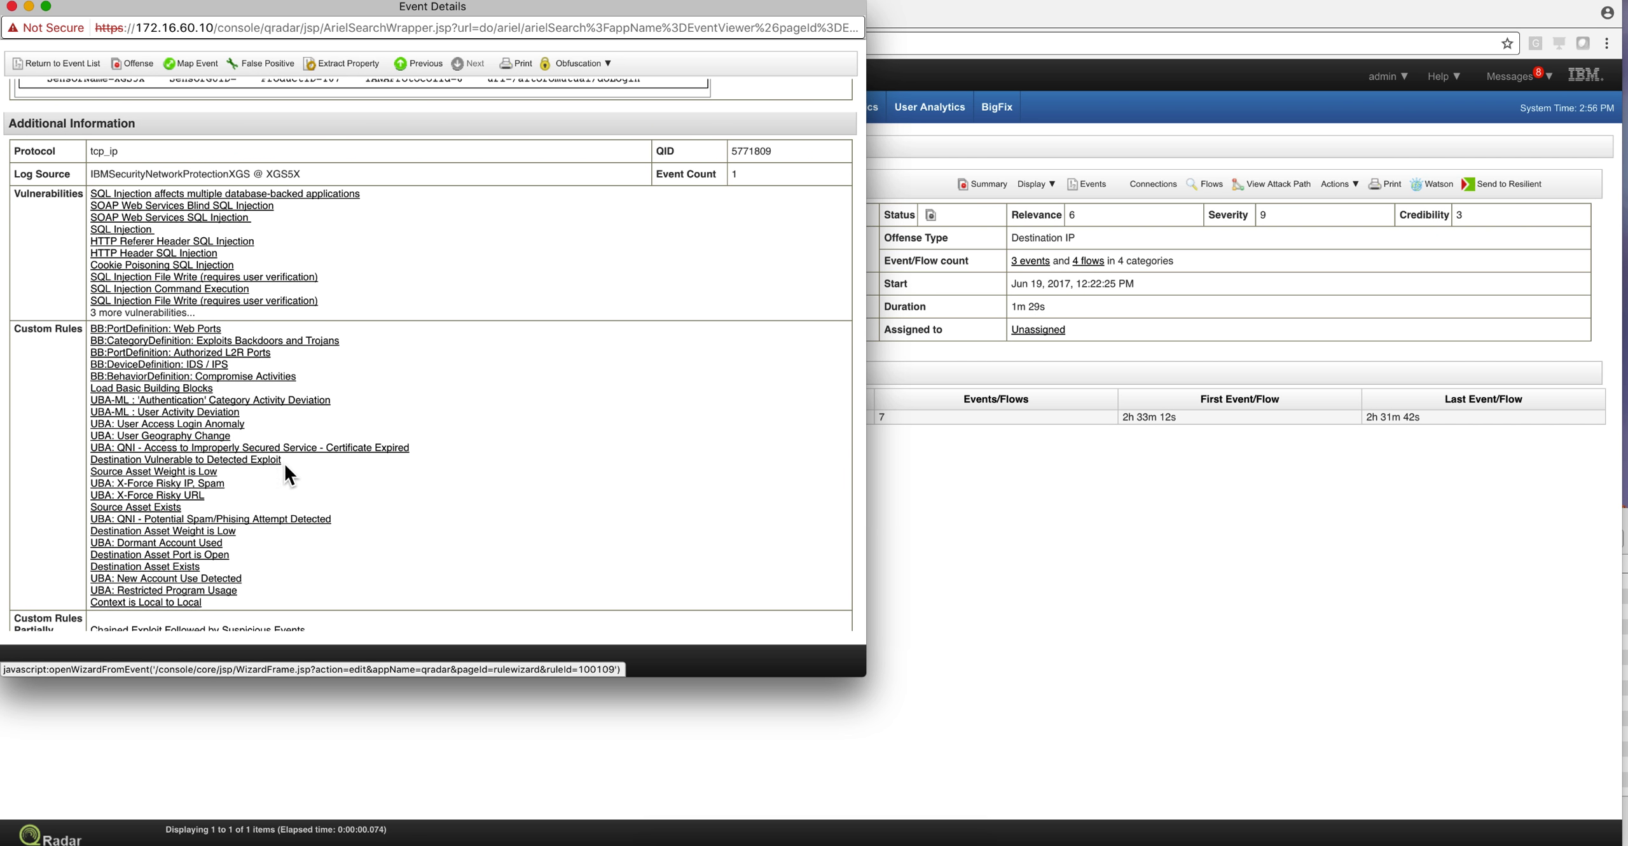
pyautogui.click(930, 326)
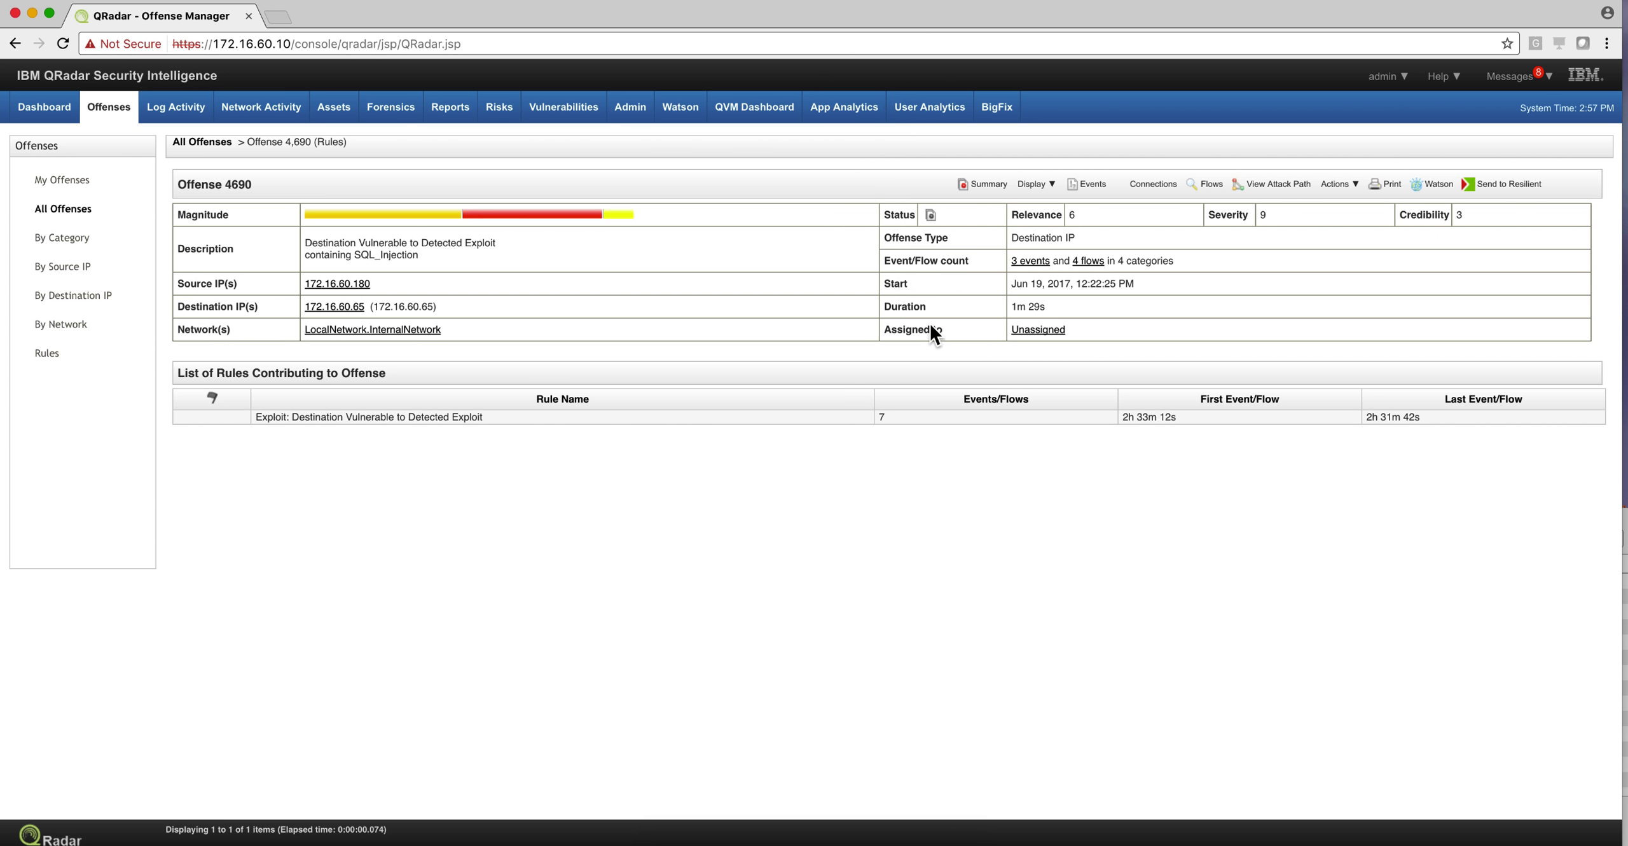
# Step: List offense 4690's 4 flows from 172.16.60.180 to 172.16.60.65 on port 80
pyautogui.click(1088, 261)
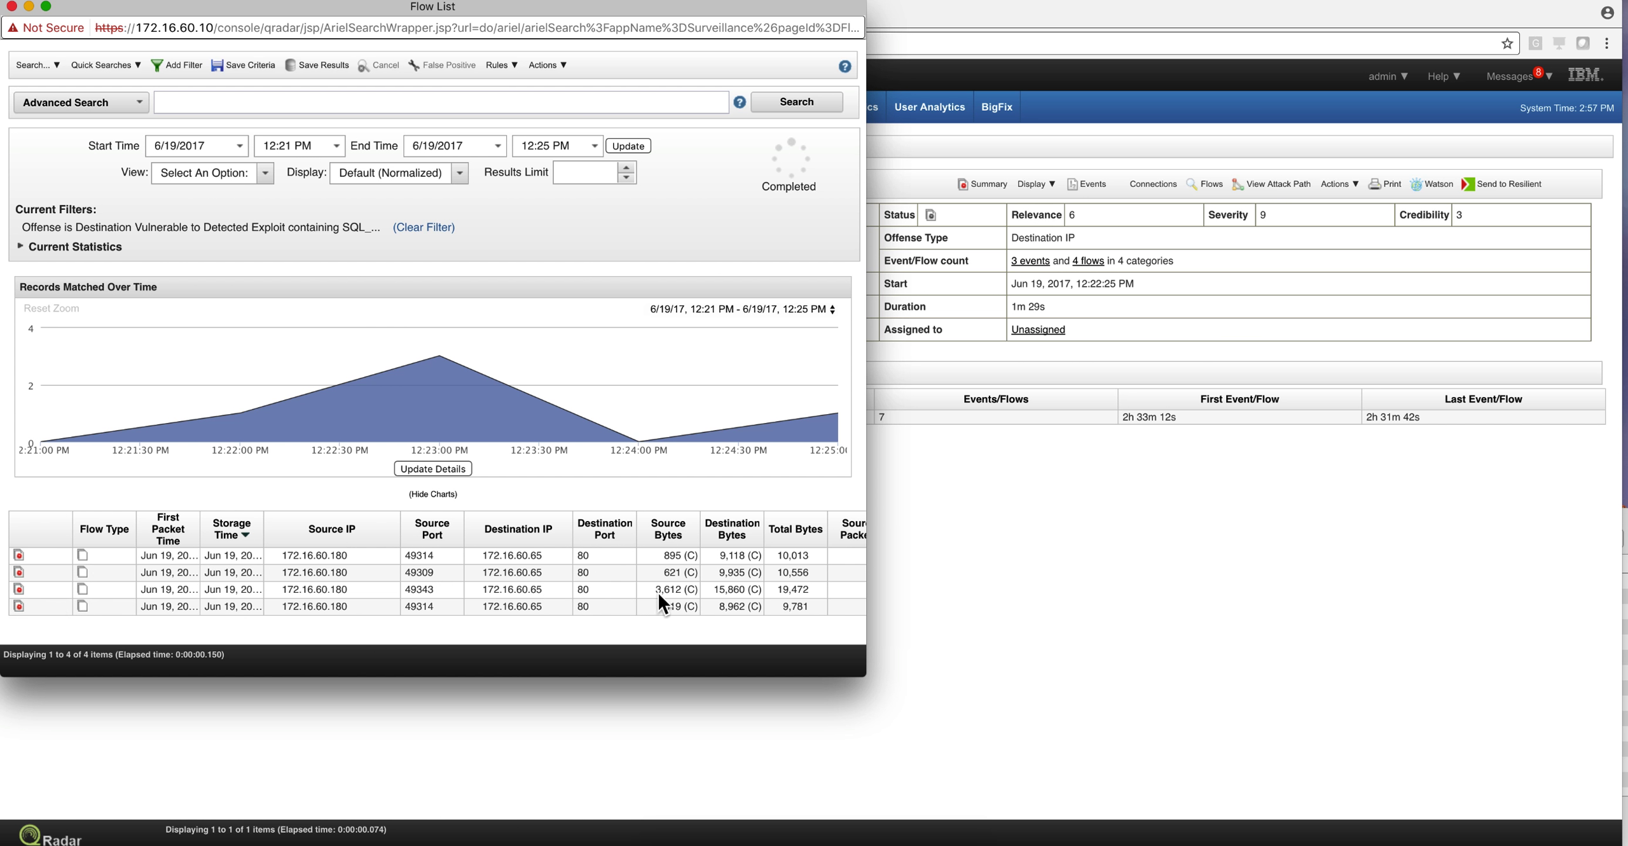
# Step: Open the 3,612-byte flow and review its doLogin POST payload, HTTP 302 reply and matched rules
pyautogui.doubleClick(153, 583)
pyautogui.scroll(-15, 358, 376)
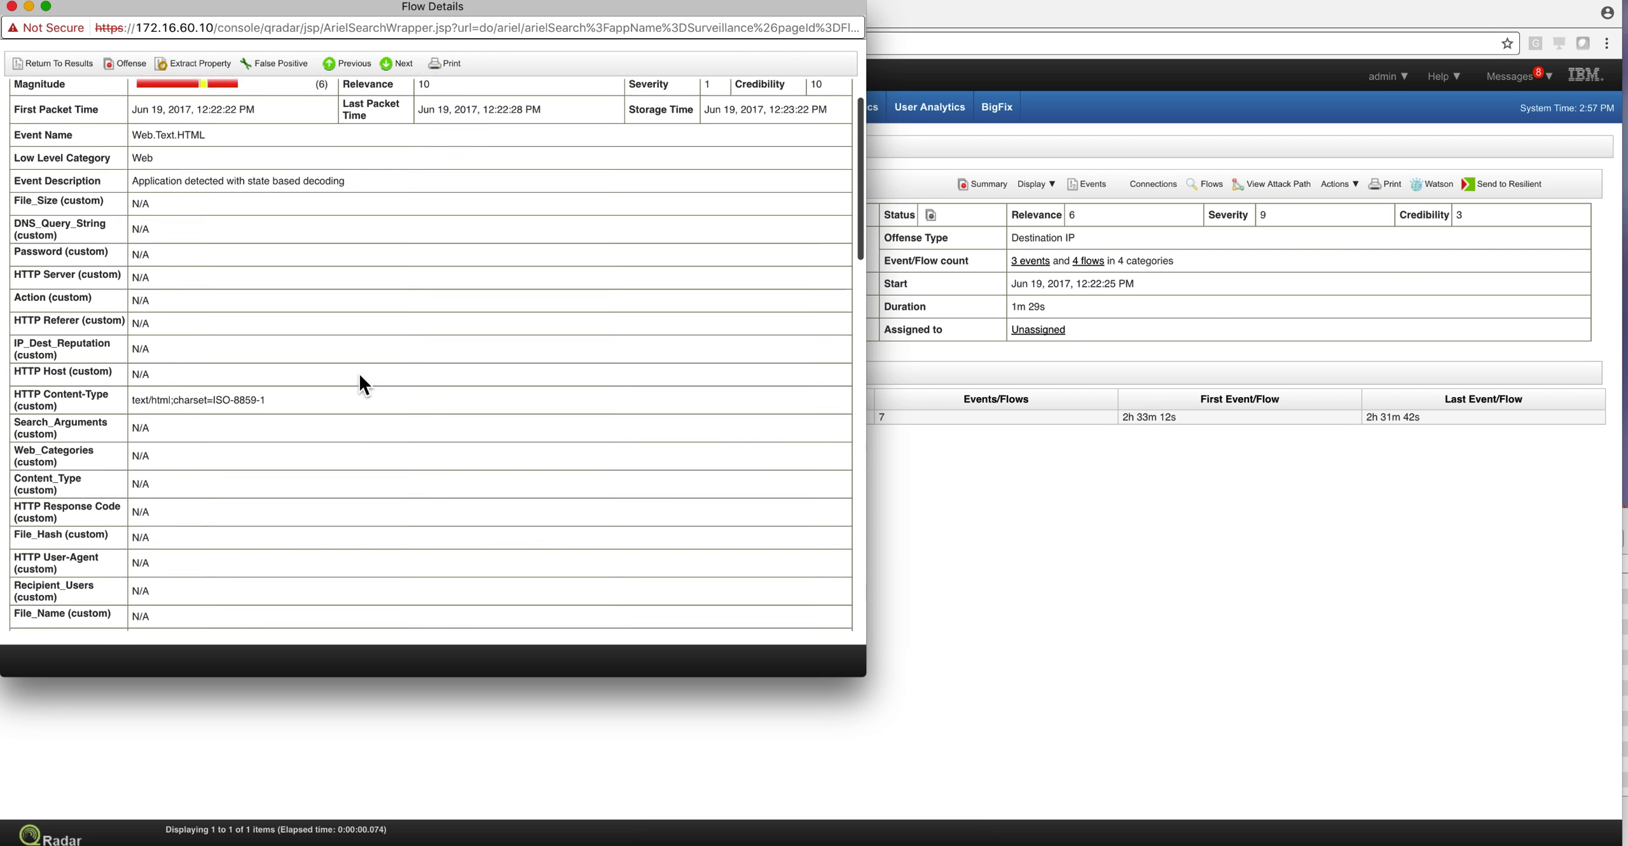
pyautogui.scroll(-8, 358, 374)
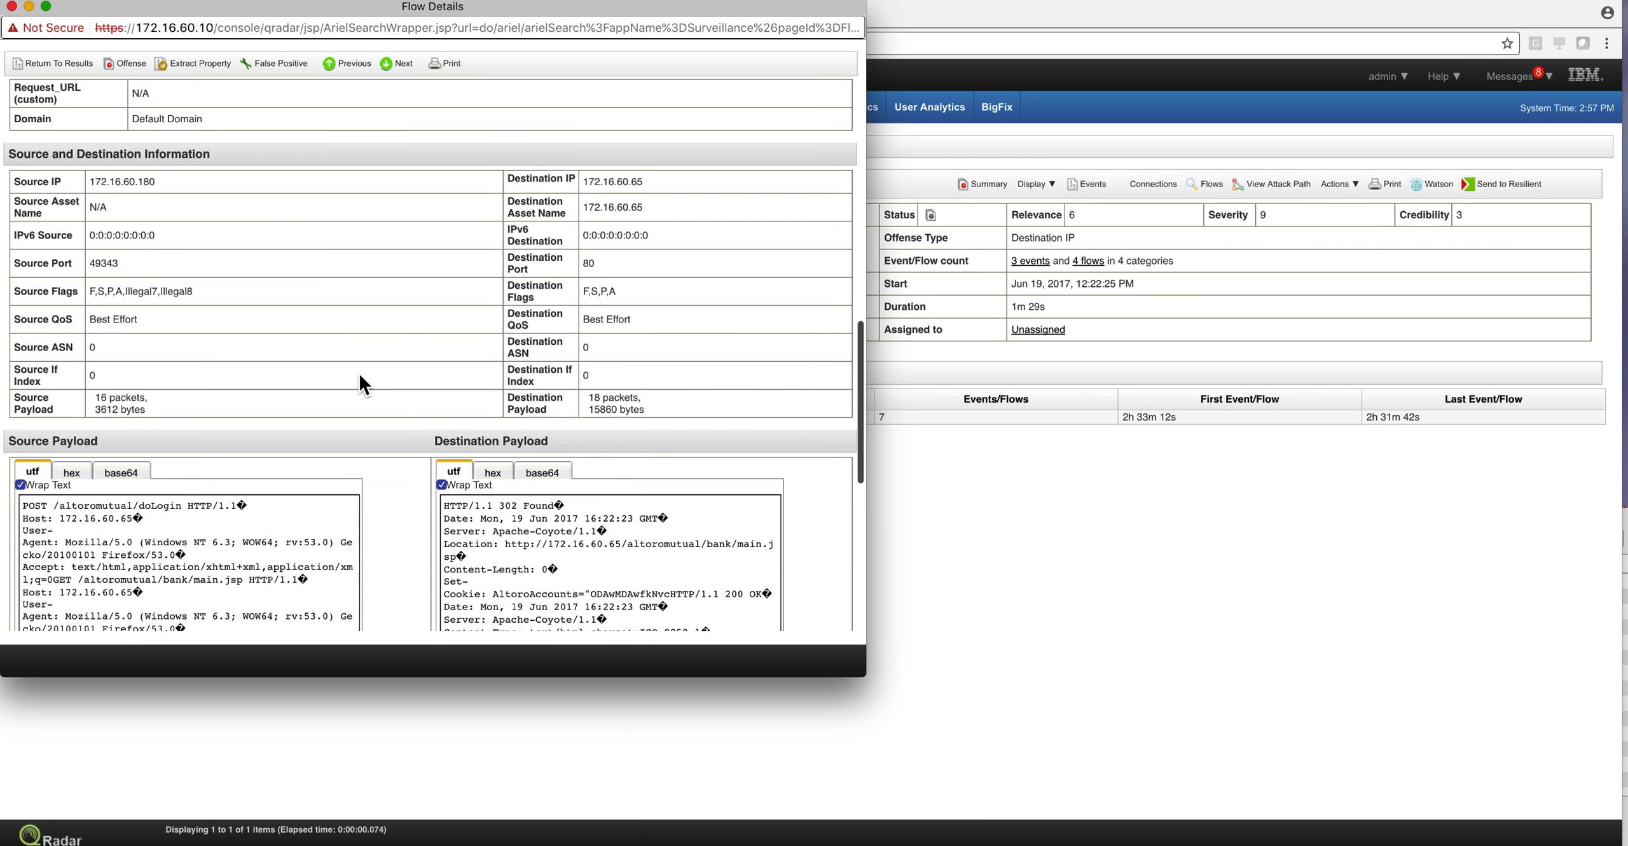
pyautogui.scroll(-3, 240, 410)
pyautogui.scroll(-2, 241, 409)
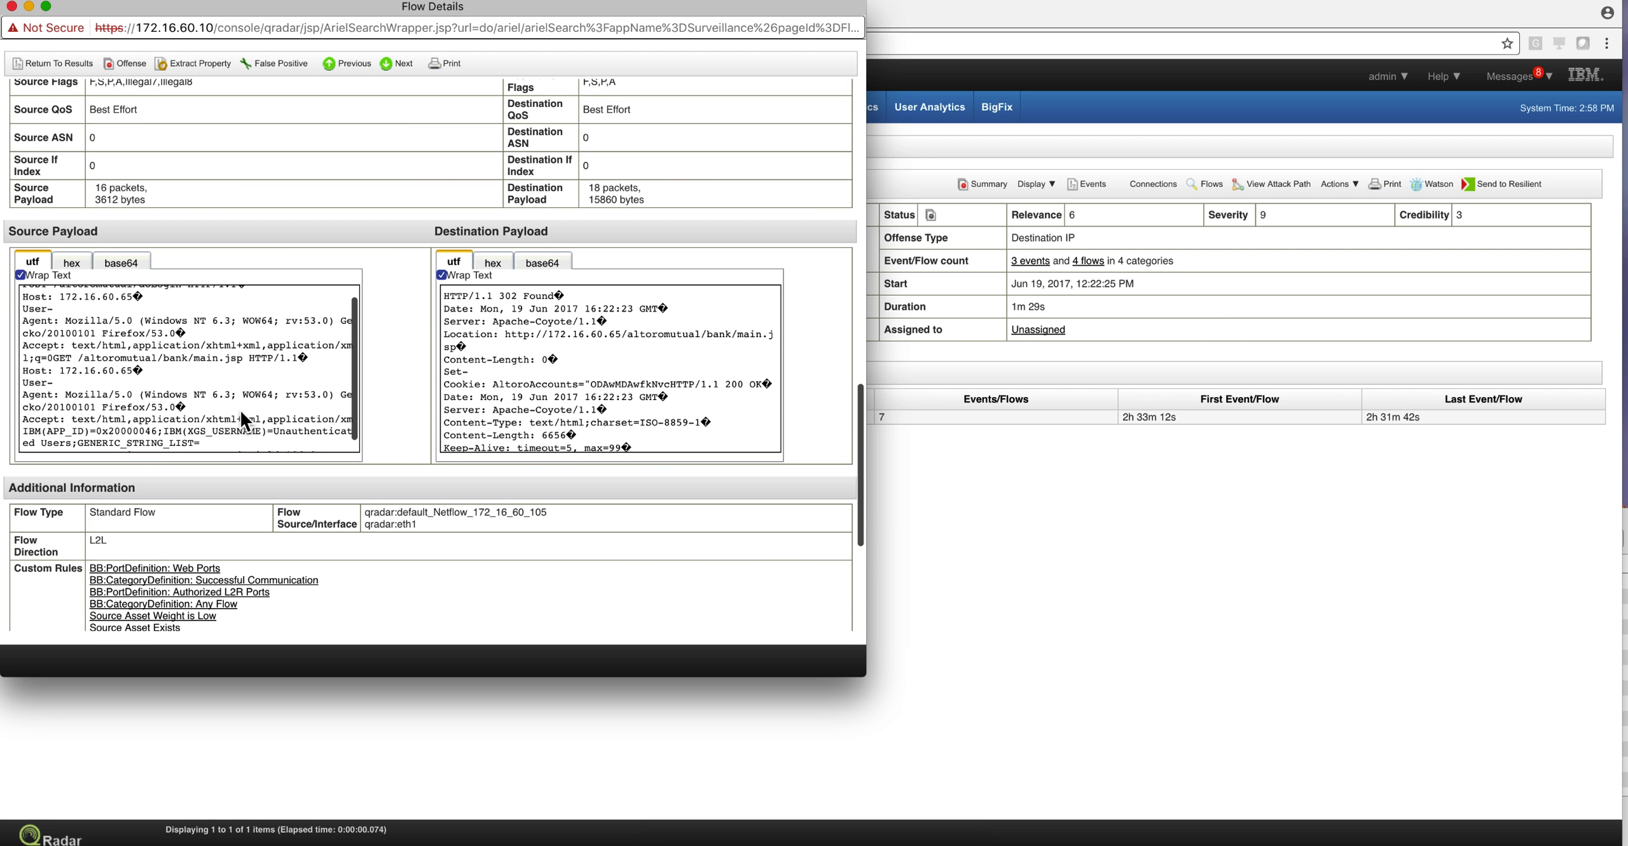
pyautogui.scroll(1, 240, 410)
pyautogui.scroll(-3, 532, 361)
pyautogui.scroll(-8, 532, 361)
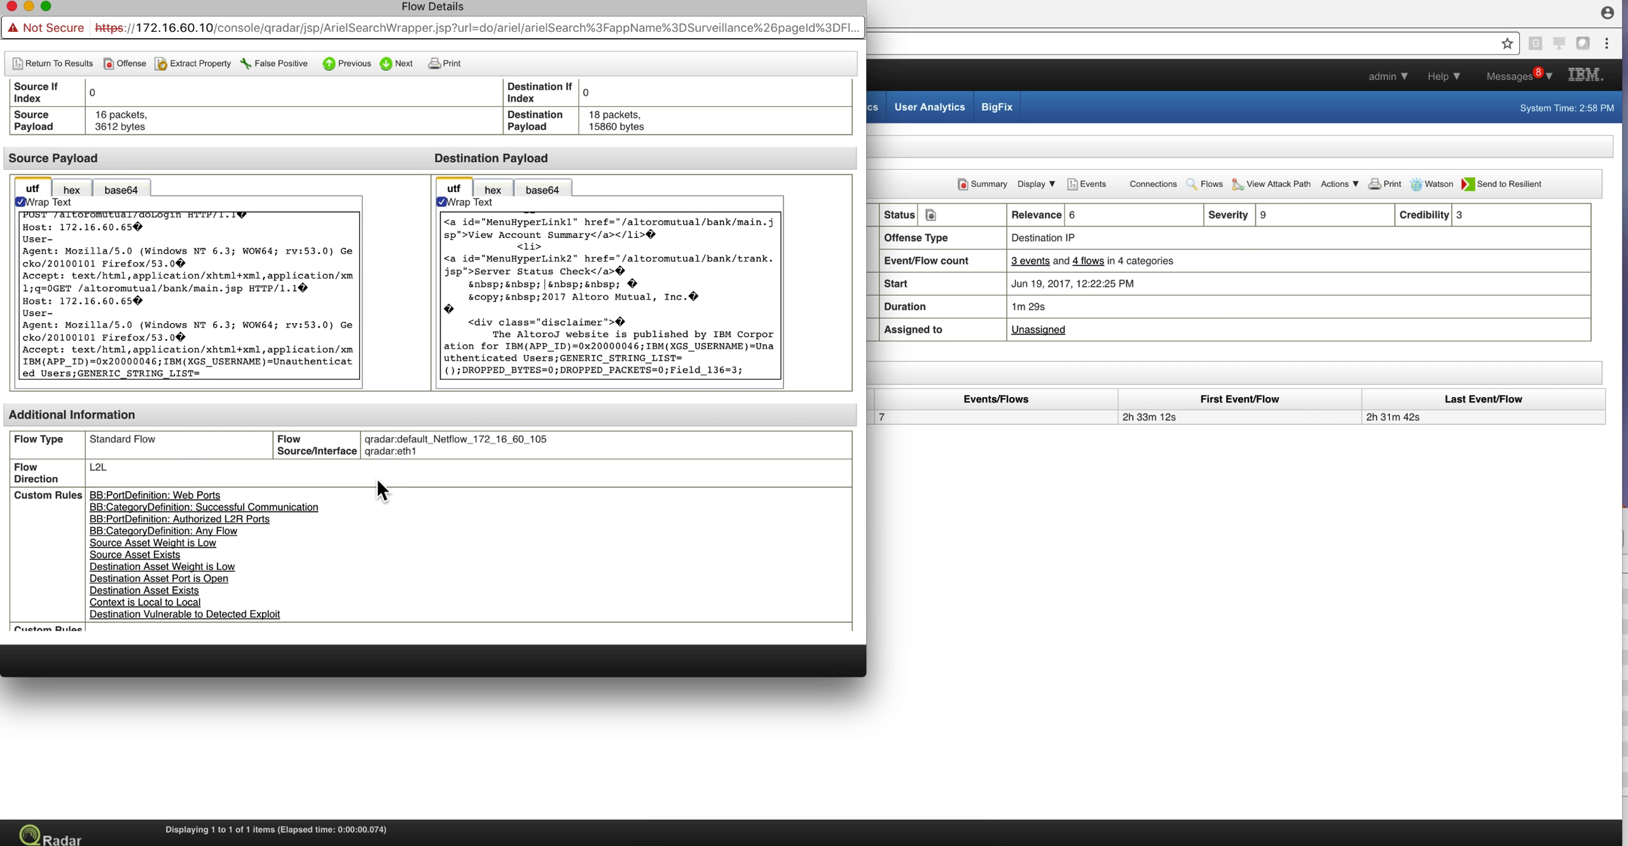
pyautogui.scroll(-3, 411, 515)
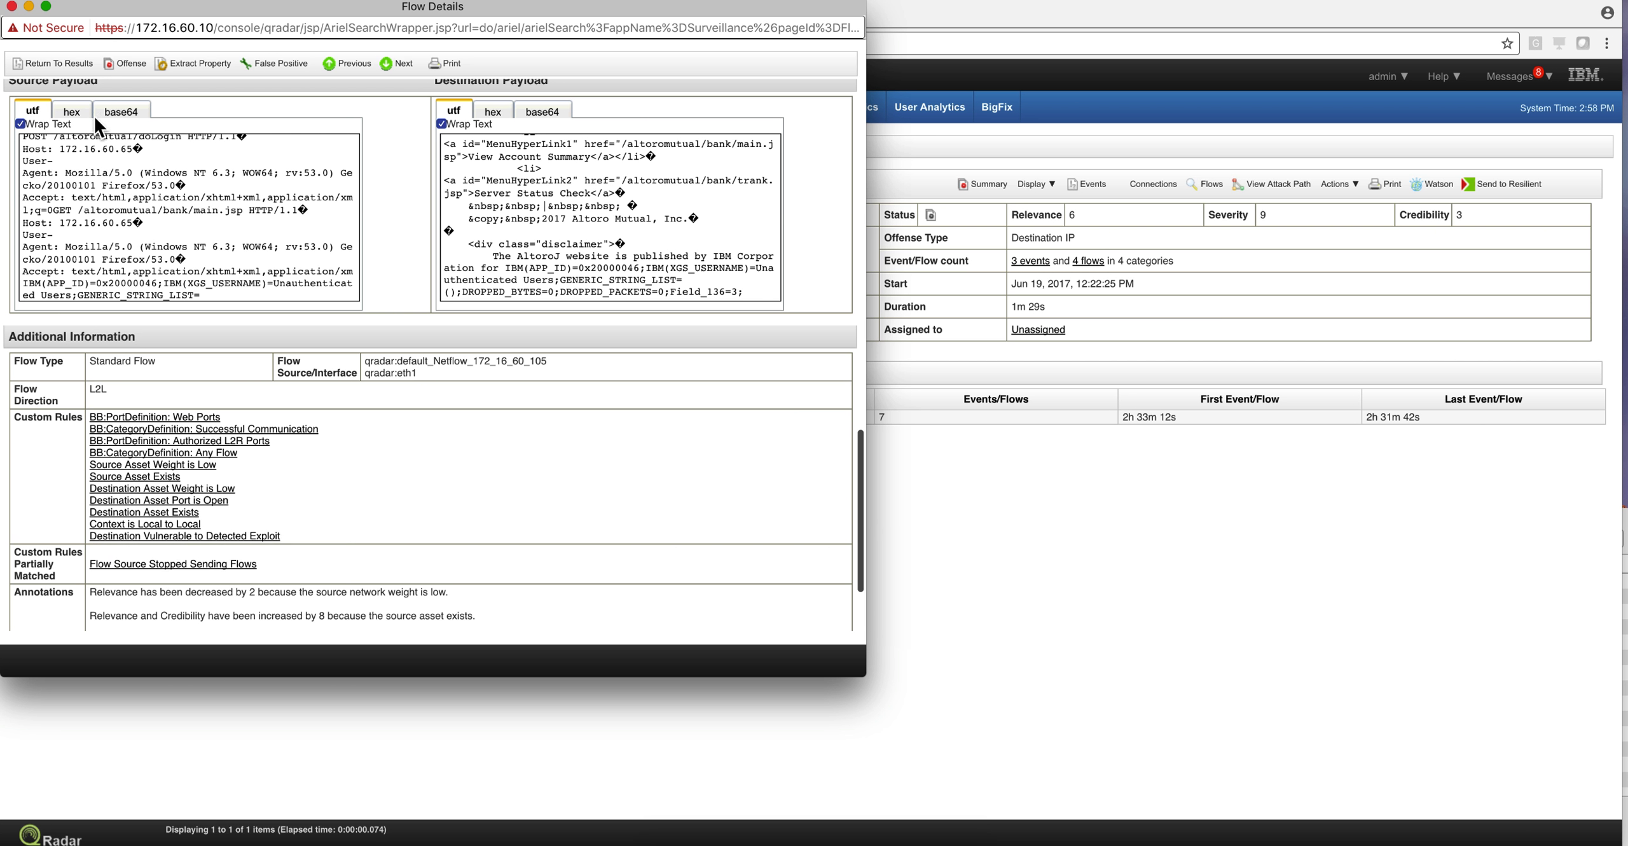
# Step: Close Flow Details to show offense 4690's single contributing exploit rule again
pyautogui.click(12, 6)
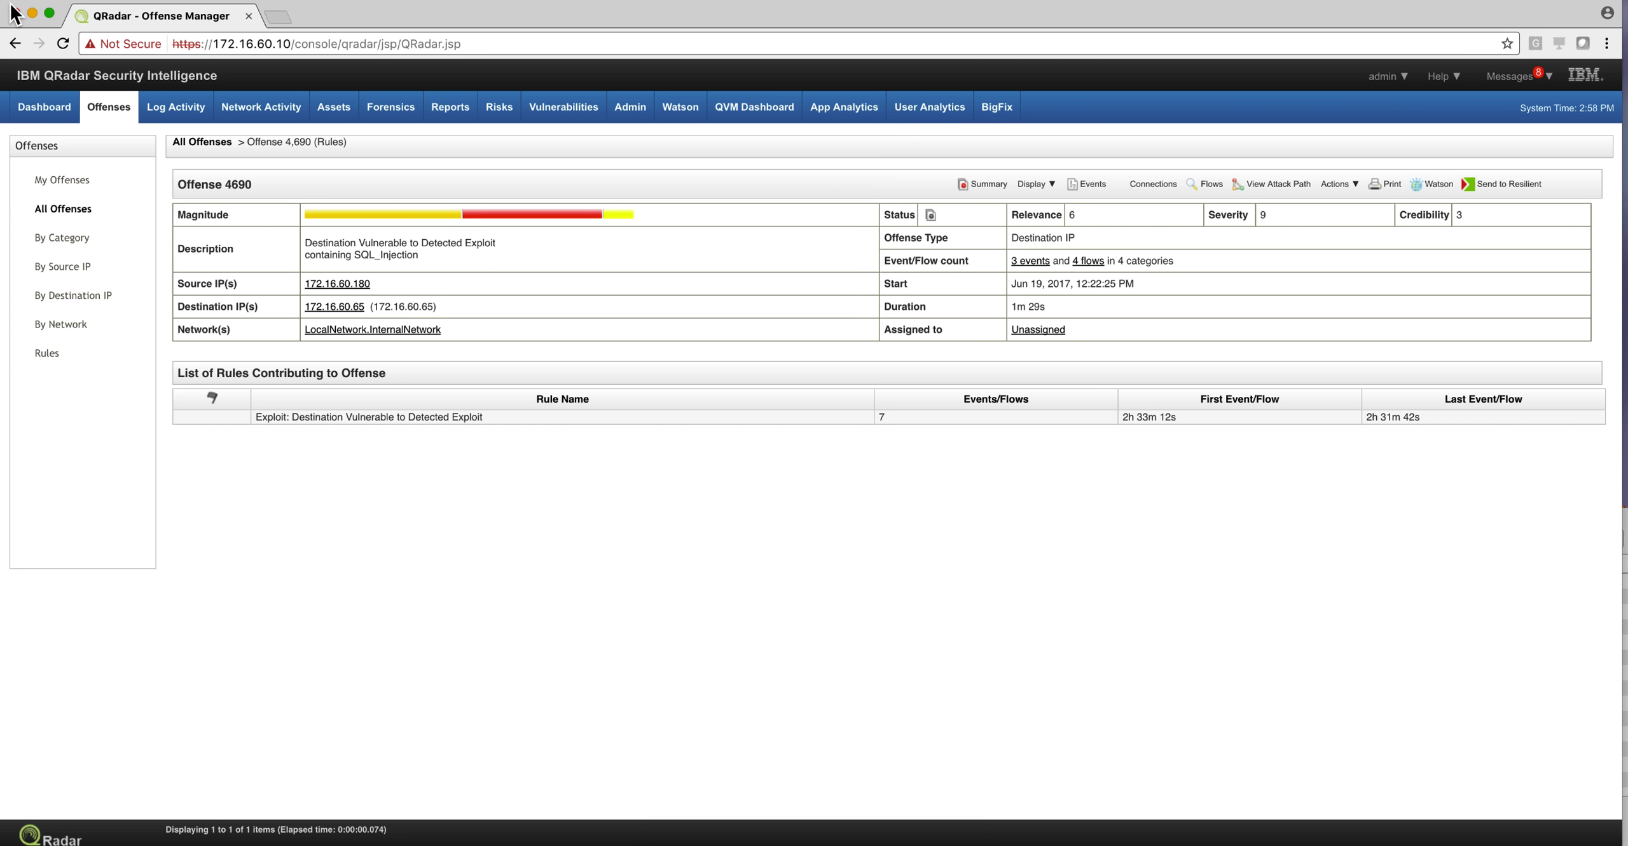